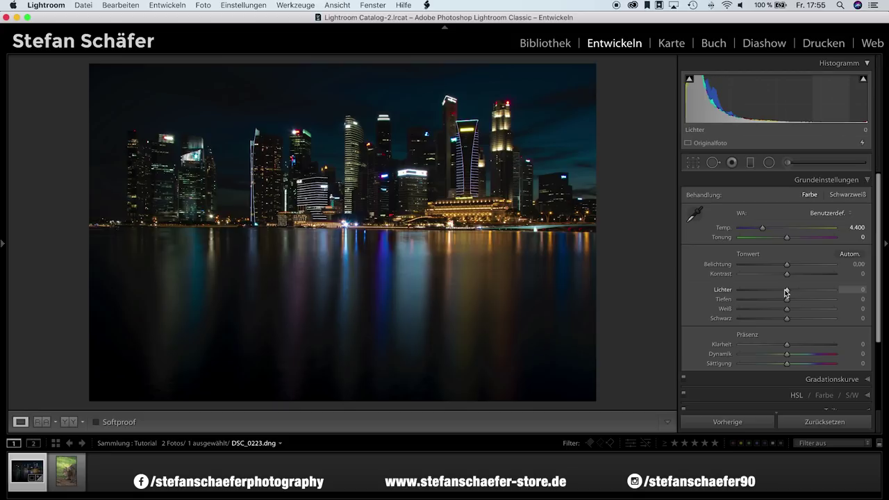
Step: Set Highlights to −71 and Exposure to +1,60, then zoom to 1:1 on the HSBC building
{"action": "left_click_drag", "start_coordinate": [766, 290], "coordinate": [768, 291]}
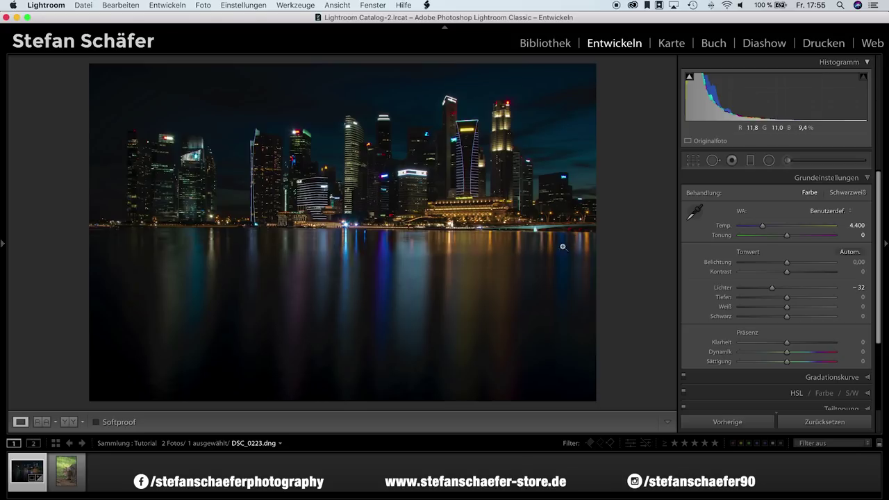
{"action": "left_click_drag", "start_coordinate": [787, 262], "coordinate": [804, 264]}
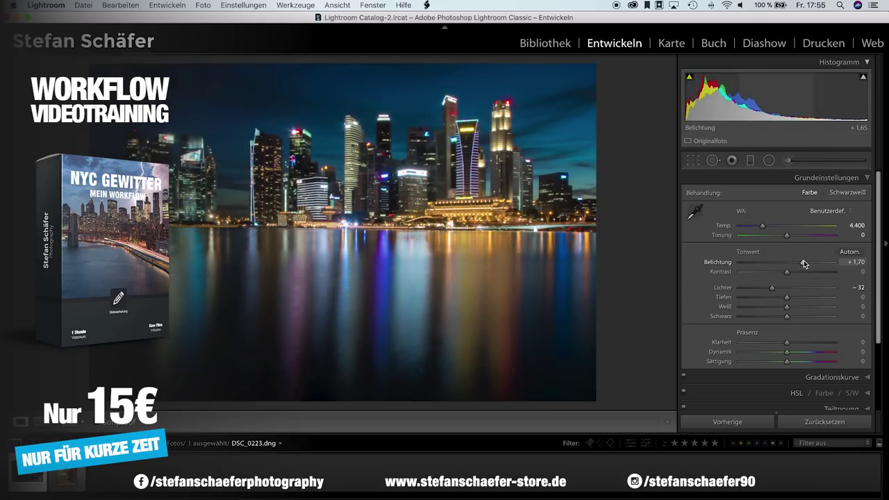
{"action": "left_click_drag", "start_coordinate": [804, 264], "coordinate": [755, 288]}
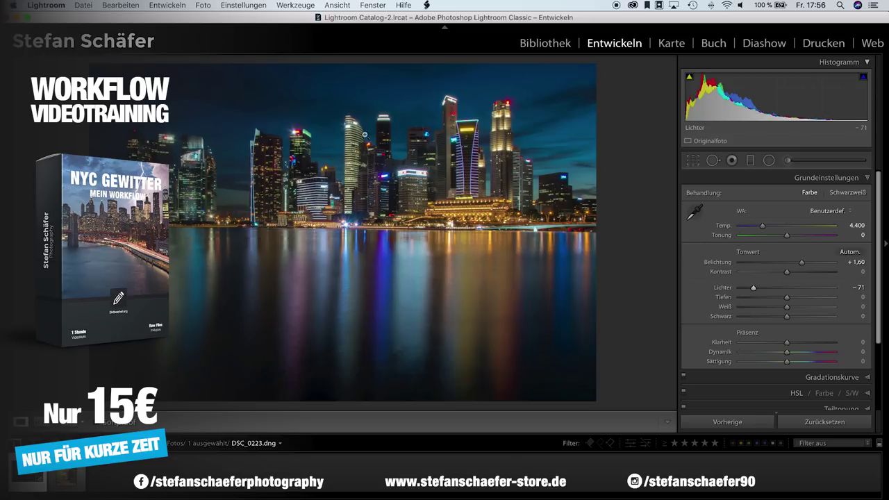
{"action": "left_click", "coordinate": [413, 169]}
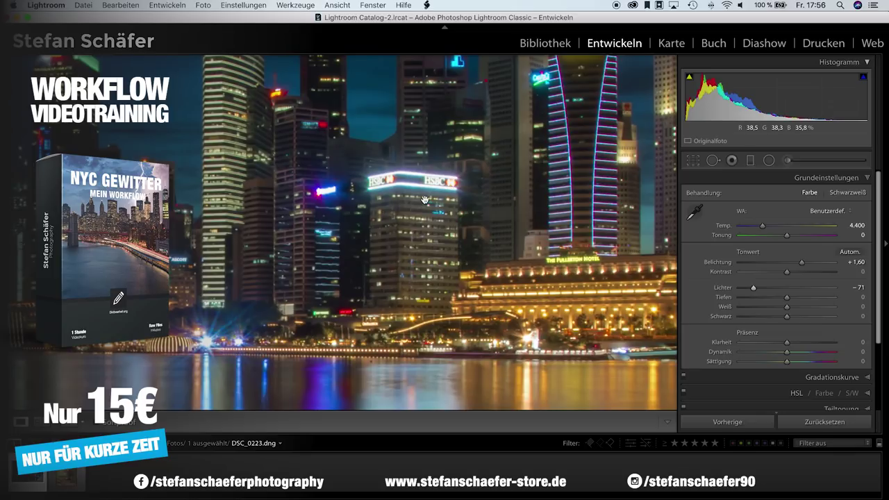
Step: Zoom back out to the full skyline and set Highlights −80 and Exposure +2,00
{"action": "left_click", "coordinate": [425, 201]}
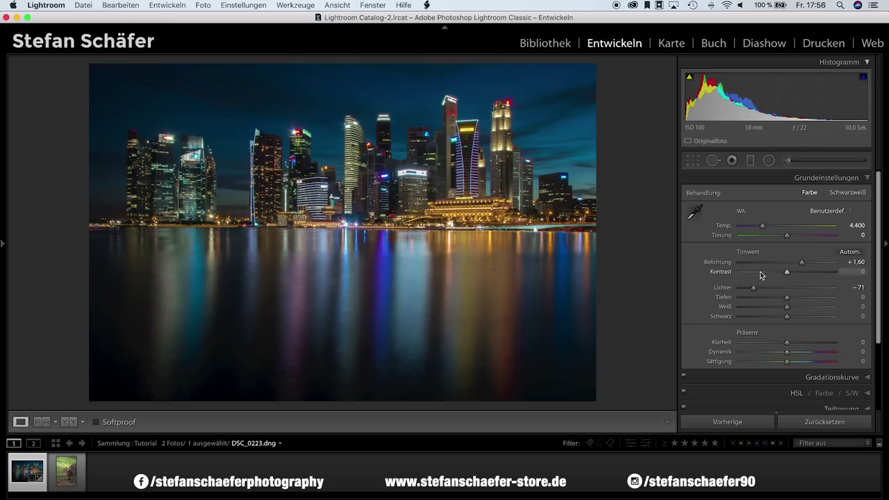
{"action": "left_click_drag", "start_coordinate": [751, 289], "coordinate": [749, 290]}
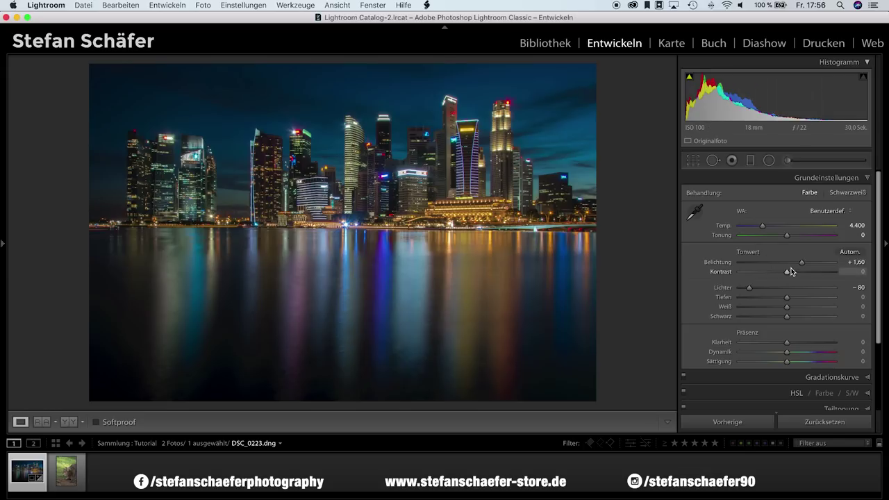
{"action": "left_click_drag", "start_coordinate": [801, 264], "coordinate": [805, 264]}
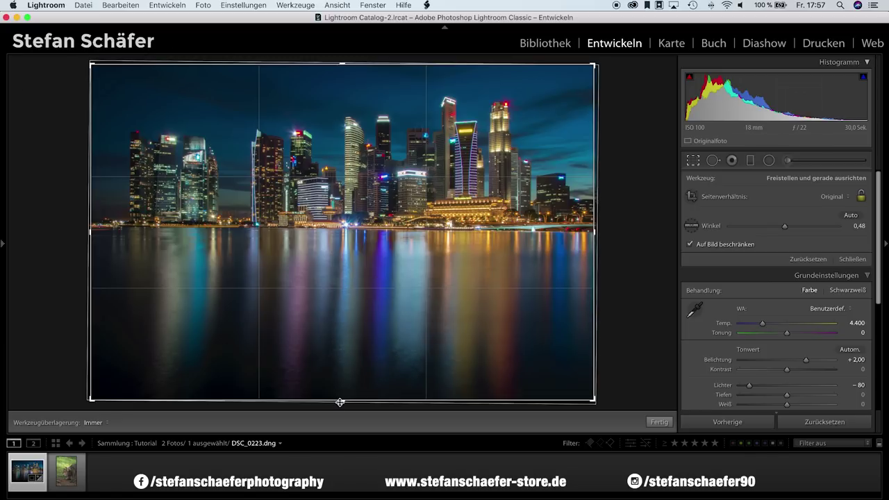
Step: Trim the photo's bottom edge into a 16 x 9 crop and apply it
{"action": "left_click_drag", "start_coordinate": [339, 402], "coordinate": [345, 375]}
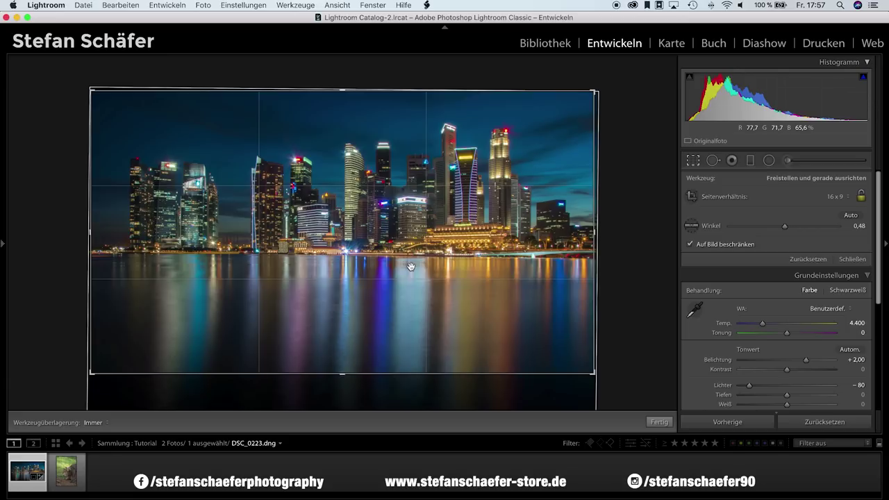
{"action": "key", "text": "Return"}
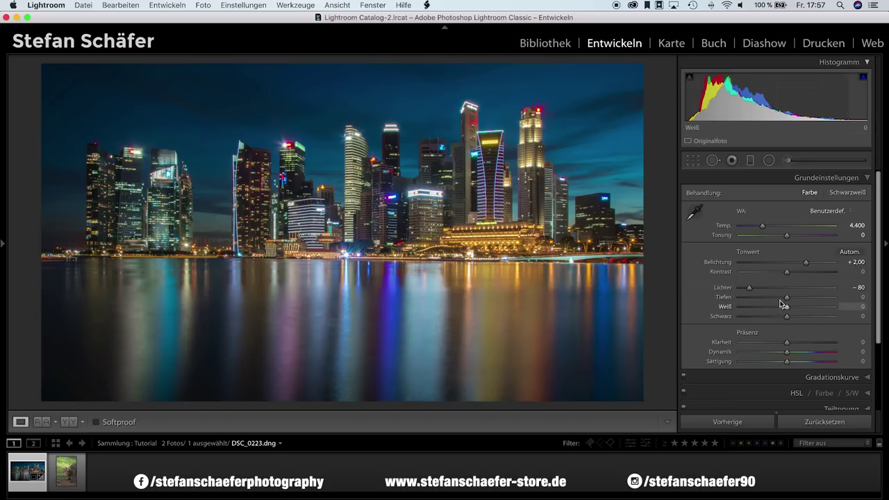
Step: Set Shadows +40, Contrast +14, Blacks −20, Clarity +5 and Vibrance −9, then collapse the Basic panel
{"action": "left_click_drag", "start_coordinate": [787, 300], "coordinate": [806, 299]}
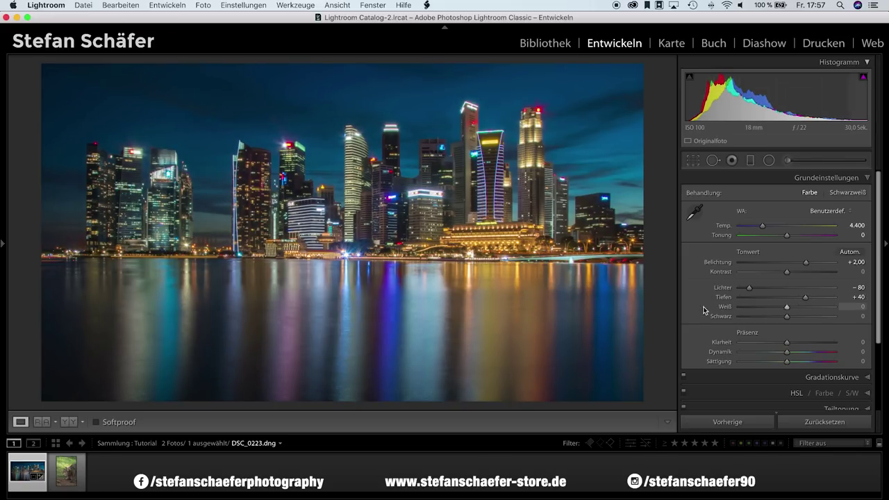
{"action": "left_click_drag", "start_coordinate": [787, 271], "coordinate": [794, 272]}
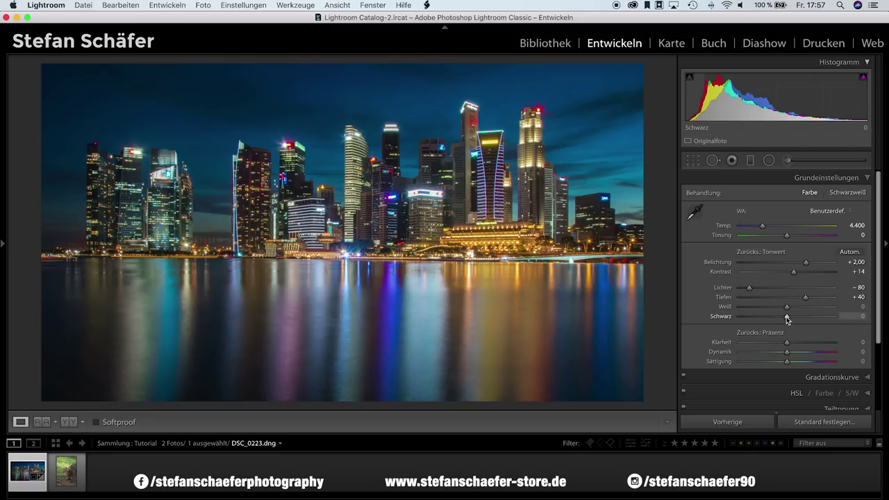
{"action": "left_click_drag", "start_coordinate": [787, 316], "coordinate": [777, 317]}
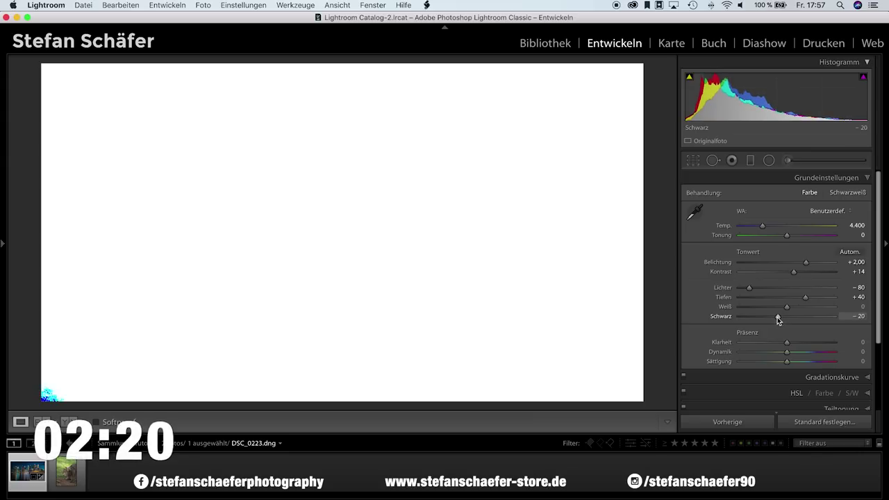
{"action": "left_click_drag", "start_coordinate": [778, 319], "coordinate": [777, 318]}
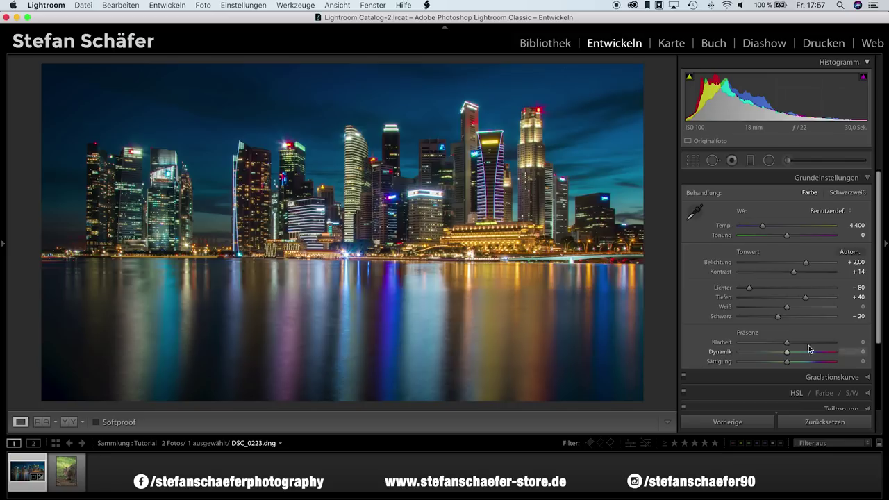
{"action": "left_click_drag", "start_coordinate": [787, 341], "coordinate": [789, 341]}
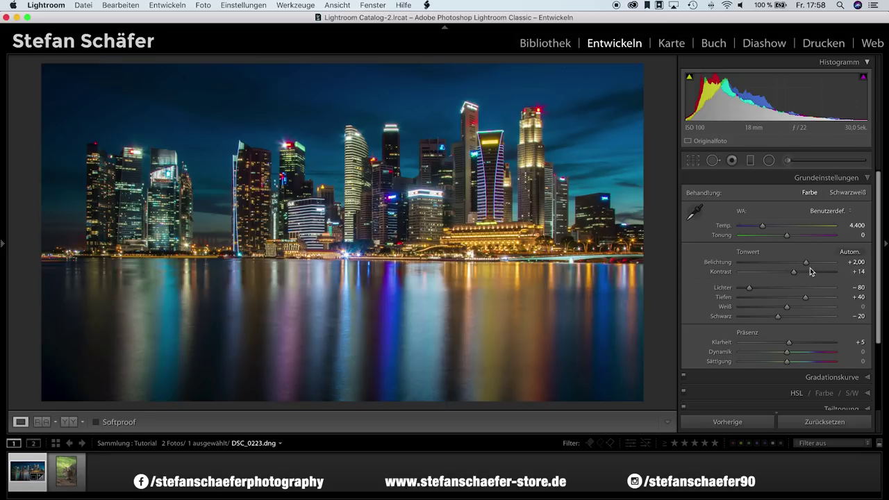
{"action": "scroll", "coordinate": [804, 314], "scroll_direction": "down", "scroll_amount": 3}
{"action": "scroll", "coordinate": [805, 320], "scroll_direction": "down", "scroll_amount": 2}
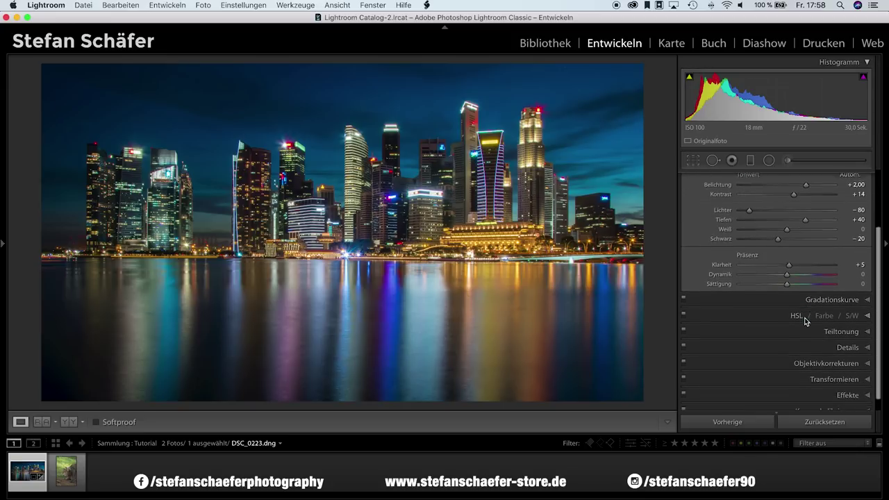
{"action": "scroll", "coordinate": [805, 321], "scroll_direction": "down", "scroll_amount": 1}
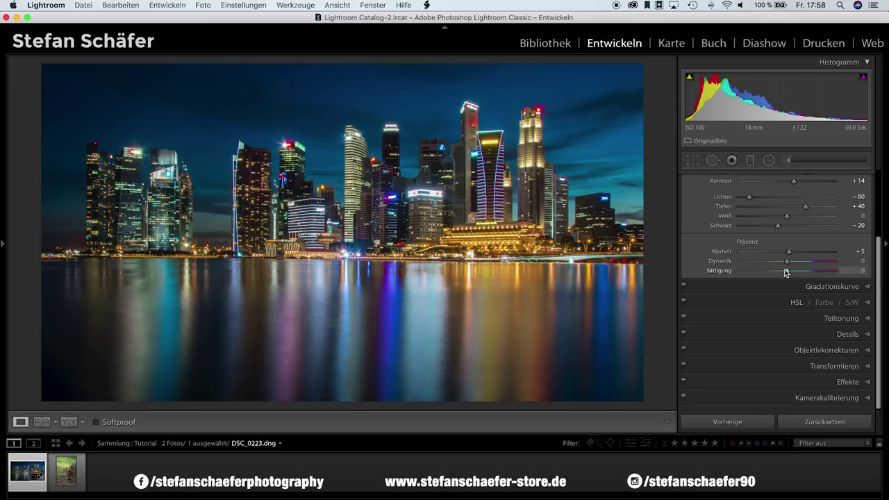
{"action": "left_click_drag", "start_coordinate": [786, 265], "coordinate": [781, 265]}
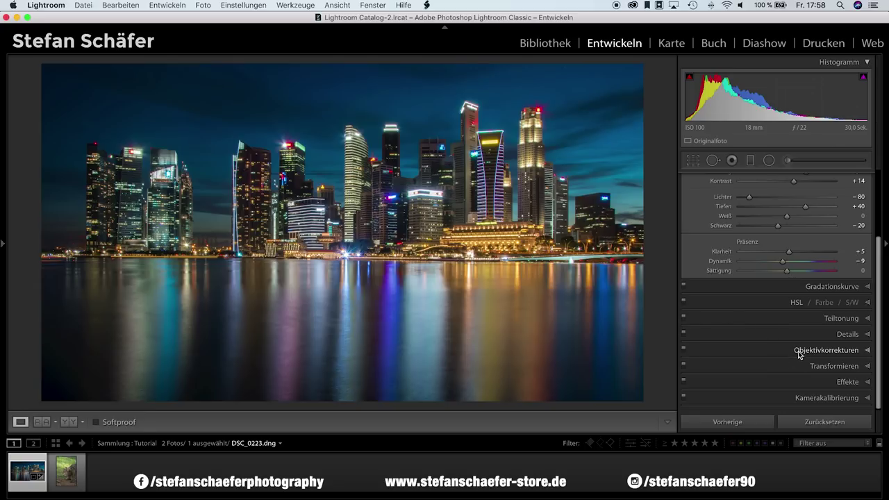
{"action": "left_click", "coordinate": [819, 338], "text": "super"}
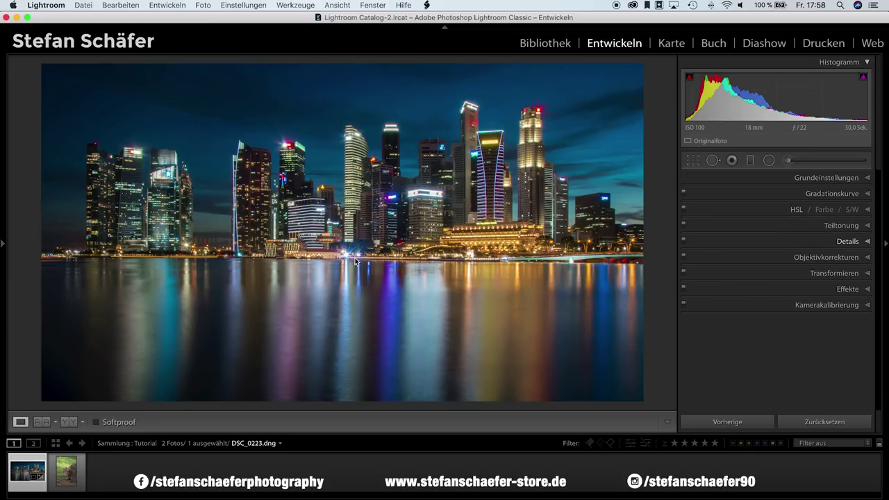
Step: Add sharpening with edge masking, checking the result at 1:1
{"action": "key", "text": "super+7"}
{"action": "left_click", "coordinate": [359, 219]}
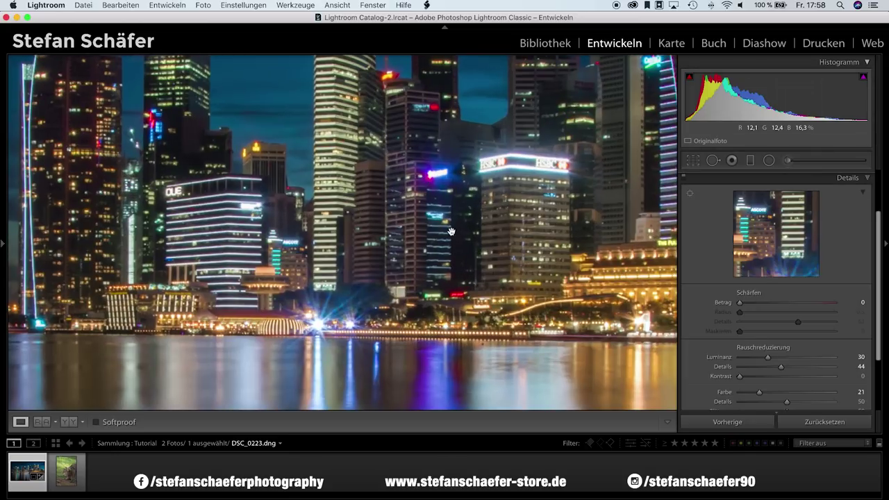
{"action": "left_click_drag", "start_coordinate": [740, 304], "coordinate": [789, 304]}
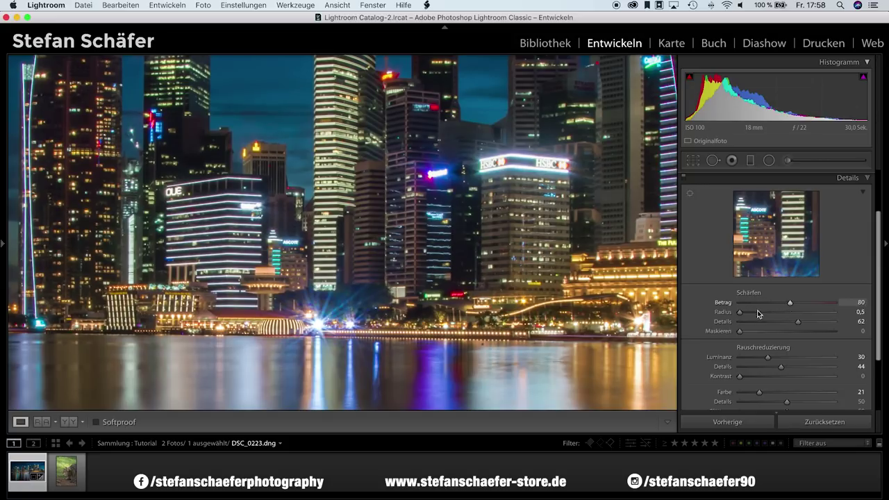
{"action": "left_click", "coordinate": [541, 319]}
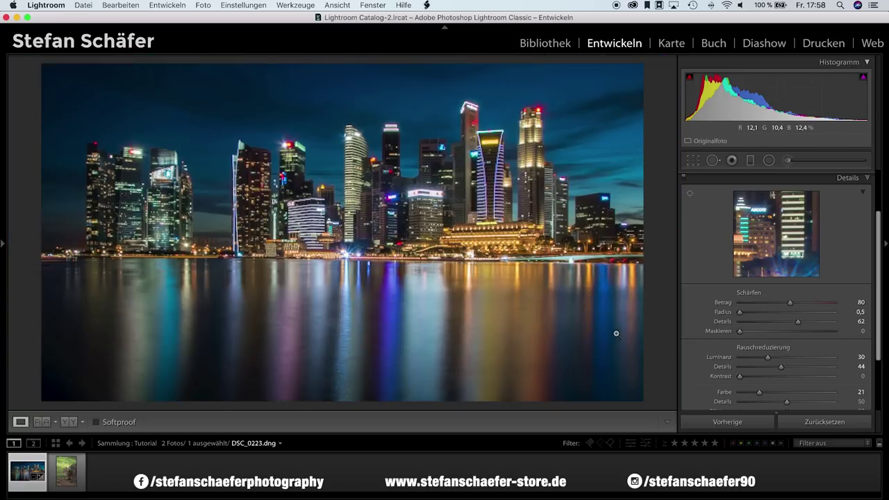
{"action": "left_click_drag", "start_coordinate": [740, 331], "coordinate": [772, 332]}
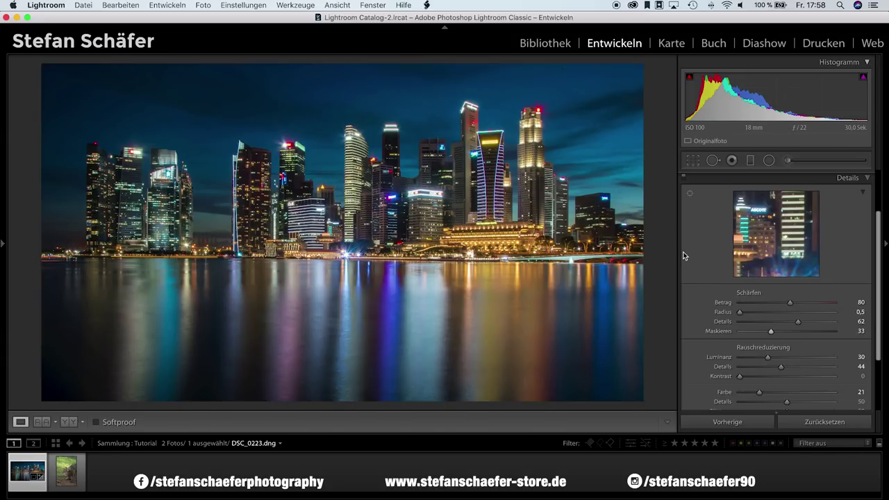
Step: Enable lens profile corrections and select the Graduated Filter tool
{"action": "scroll", "coordinate": [848, 313], "scroll_direction": "down", "scroll_amount": 5}
{"action": "left_click", "coordinate": [809, 350]}
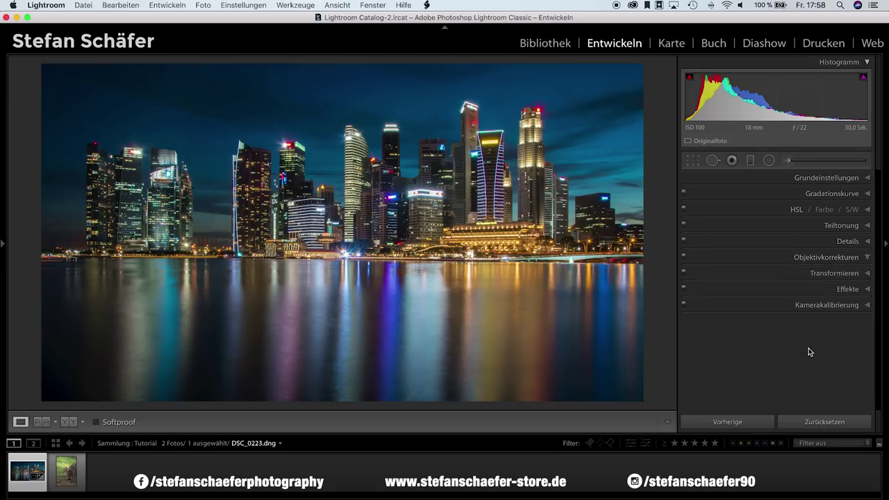
{"action": "left_click", "coordinate": [745, 271]}
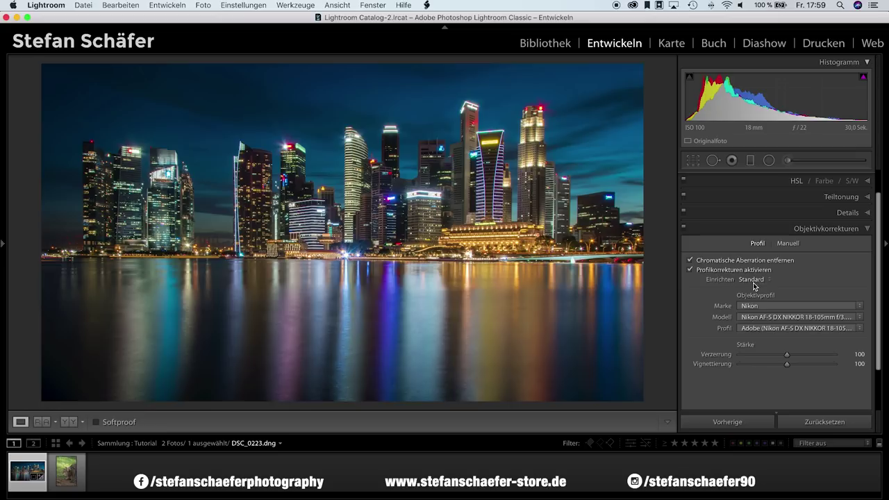
{"action": "scroll", "coordinate": [757, 281], "scroll_direction": "down", "scroll_amount": 3}
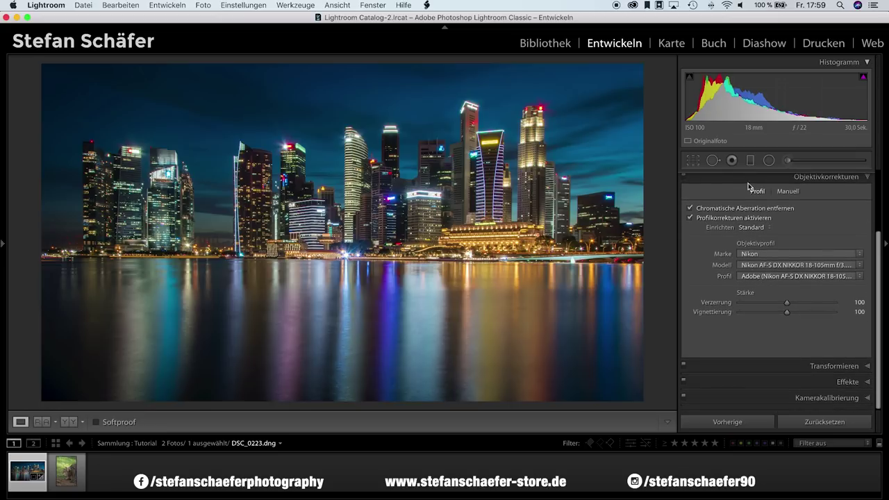
{"action": "left_click", "coordinate": [750, 162]}
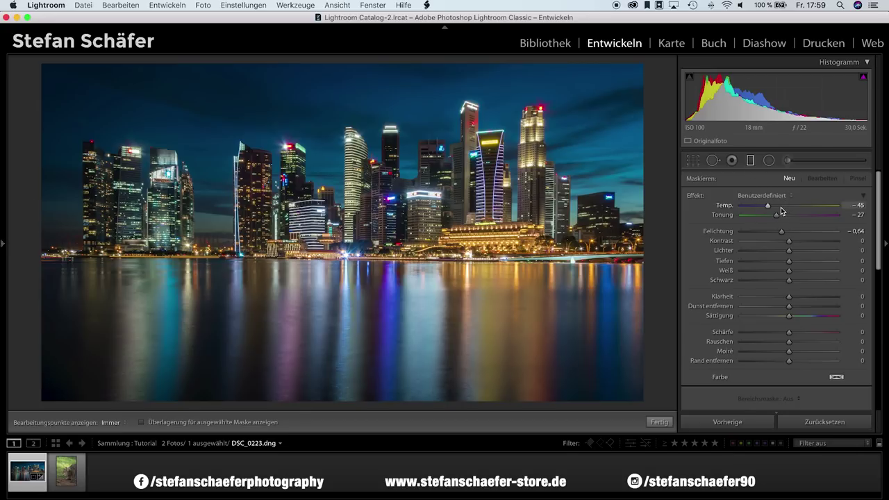
Step: Reset the graduated filter, set Exposure +0.50, and drag it across the photo's left side
{"action": "key", "text": "alt"}
{"action": "left_click", "coordinate": [703, 197], "text": "alt"}
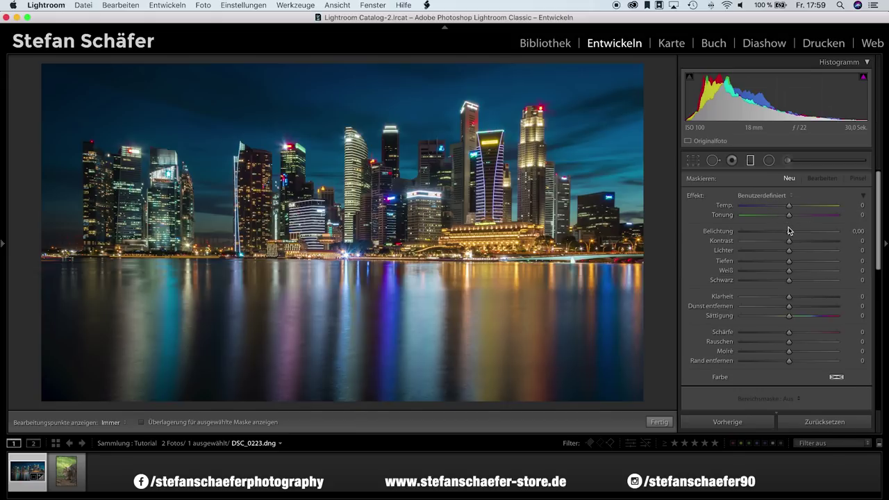
{"action": "left_click_drag", "start_coordinate": [790, 234], "coordinate": [792, 234]}
{"action": "left_click_drag", "start_coordinate": [55, 204], "coordinate": [360, 206]}
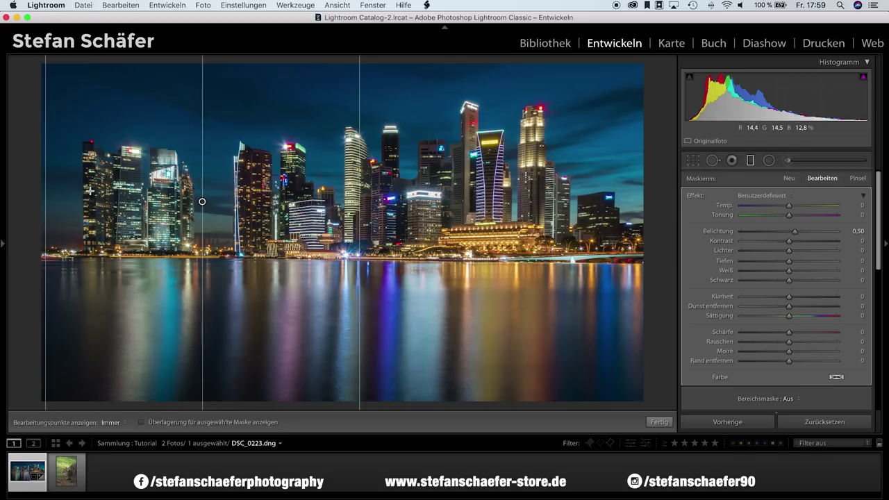
{"action": "left_click", "coordinate": [654, 422]}
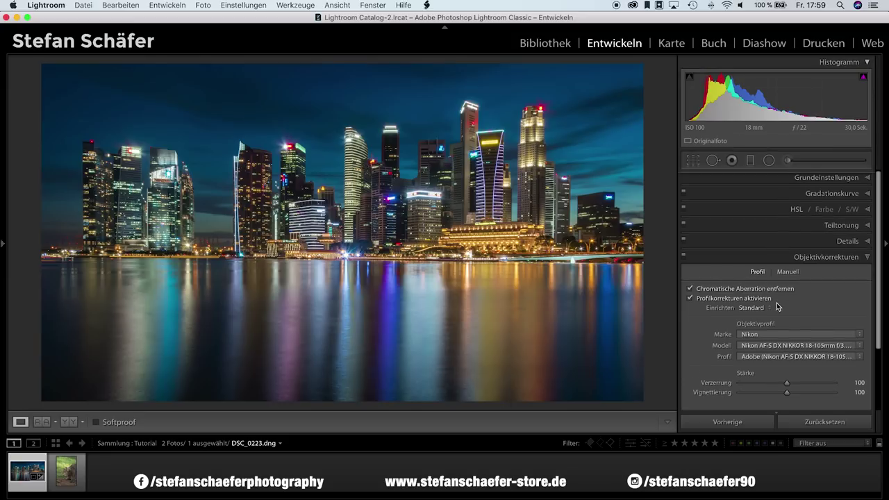
Step: Set the Post-Crop Vignetting Amount to −8 and Dehaze to +5 in Effects
{"action": "scroll", "coordinate": [777, 303], "scroll_direction": "down", "scroll_amount": 5}
{"action": "left_click", "coordinate": [792, 380]}
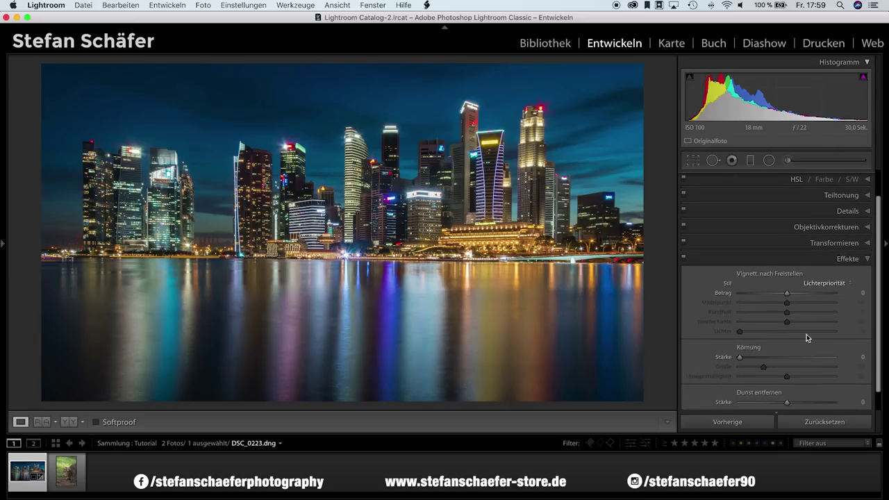
{"action": "left_click_drag", "start_coordinate": [787, 292], "coordinate": [783, 293]}
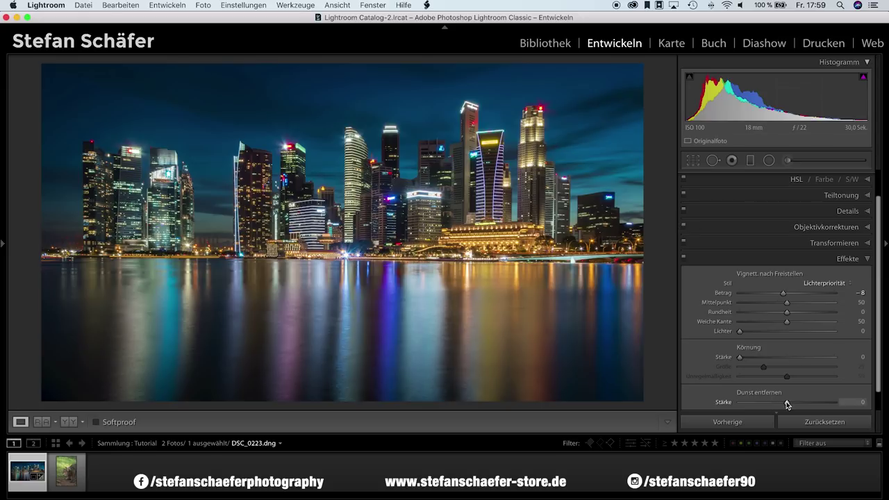
{"action": "left_click_drag", "start_coordinate": [788, 402], "coordinate": [789, 403]}
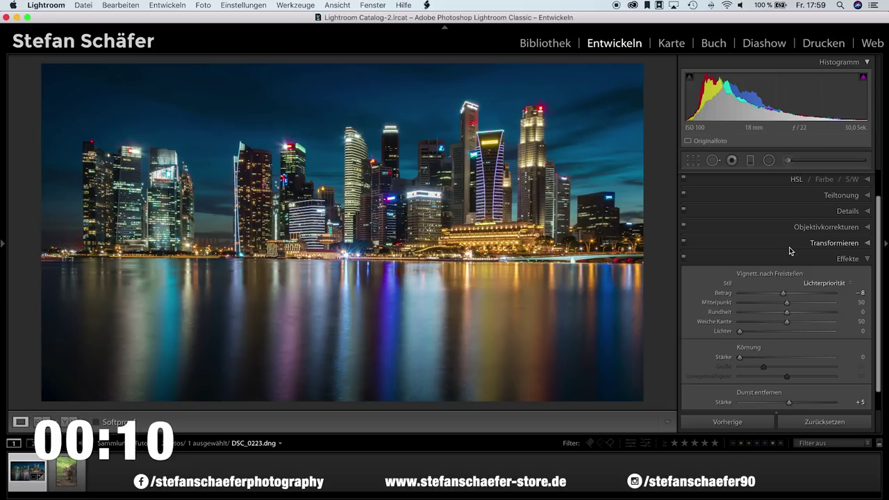
{"action": "scroll", "coordinate": [790, 251], "scroll_direction": "up", "scroll_amount": 2}
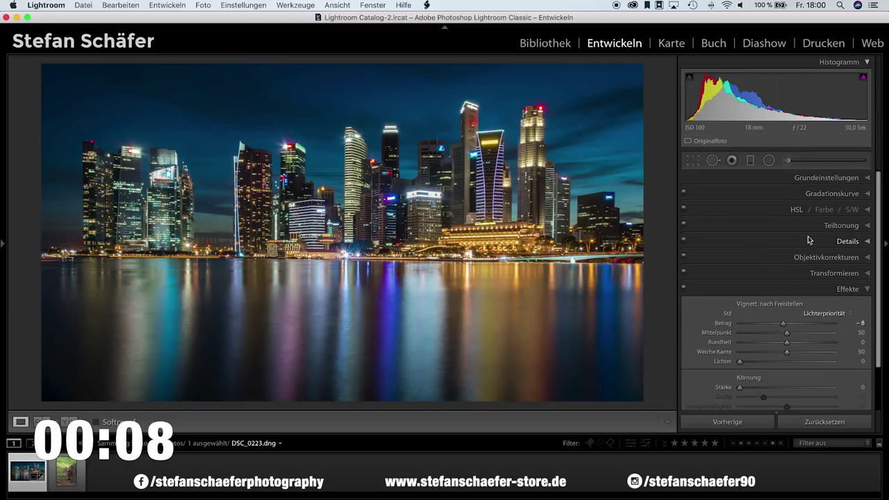
{"action": "left_click", "coordinate": [788, 212]}
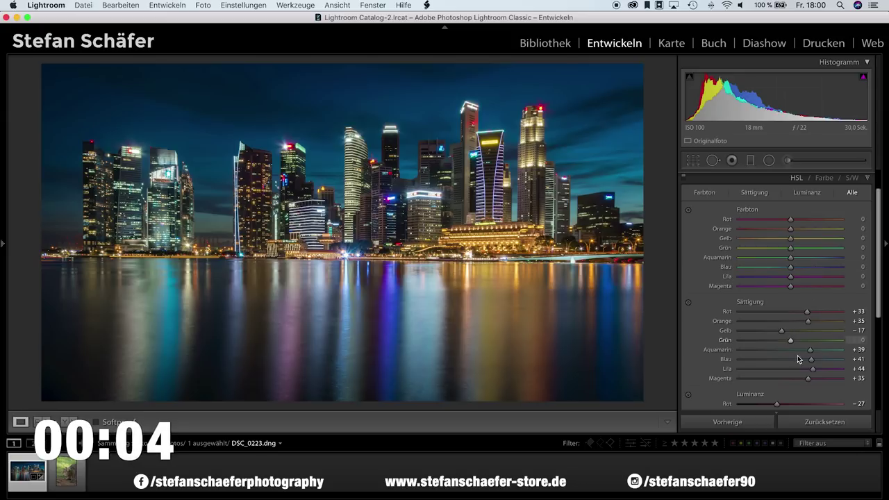
{"action": "scroll", "coordinate": [787, 355], "scroll_direction": "down", "scroll_amount": 2}
{"action": "scroll", "coordinate": [787, 355], "scroll_direction": "down", "scroll_amount": 1}
{"action": "scroll", "coordinate": [788, 356], "scroll_direction": "down", "scroll_amount": 1}
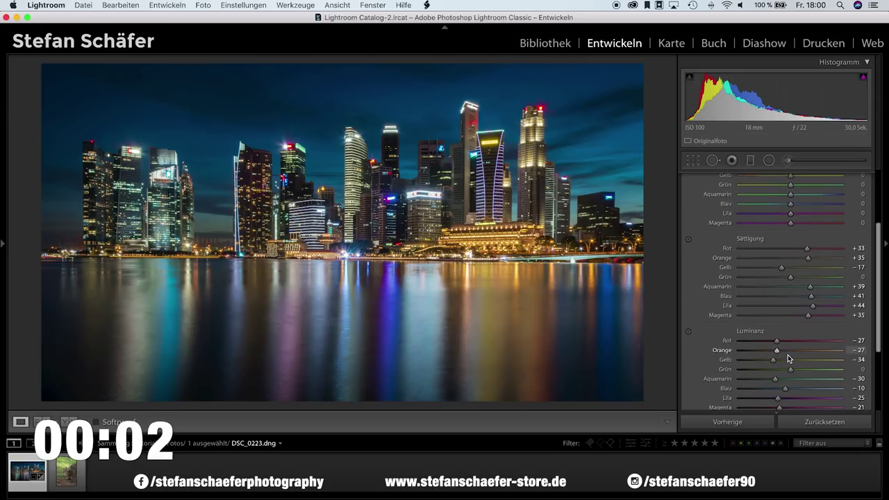
{"action": "scroll", "coordinate": [788, 355], "scroll_direction": "down", "scroll_amount": 1}
{"action": "scroll", "coordinate": [788, 355], "scroll_direction": "down", "scroll_amount": 1}
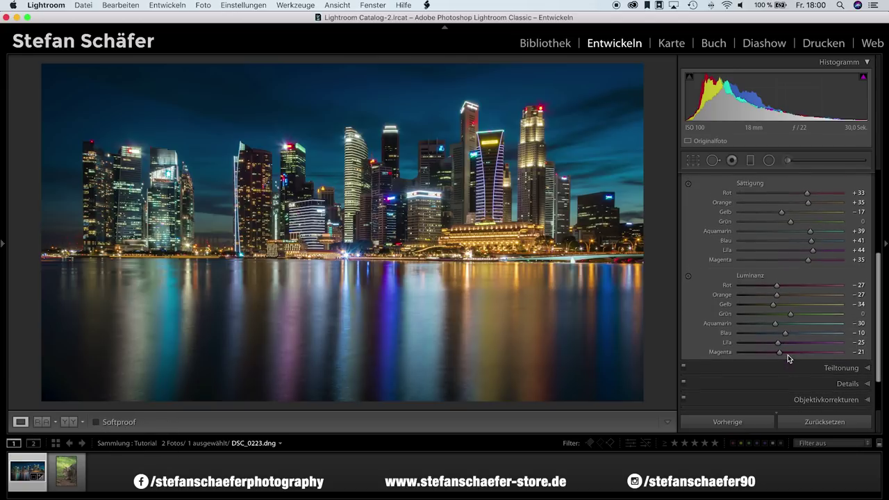
{"action": "scroll", "coordinate": [788, 355], "scroll_direction": "up", "scroll_amount": 1}
{"action": "scroll", "coordinate": [788, 355], "scroll_direction": "up", "scroll_amount": 1}
{"action": "scroll", "coordinate": [788, 355], "scroll_direction": "up", "scroll_amount": 1}
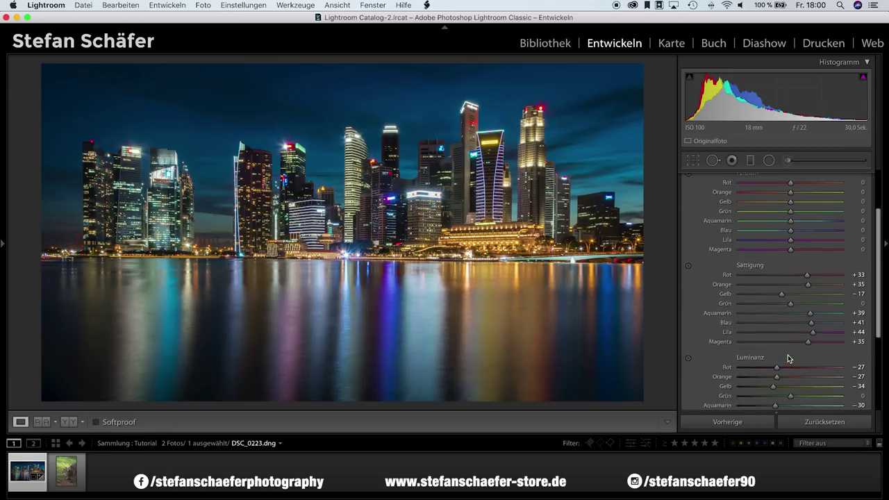
{"action": "scroll", "coordinate": [788, 354], "scroll_direction": "up", "scroll_amount": 2}
{"action": "scroll", "coordinate": [788, 355], "scroll_direction": "down", "scroll_amount": 4}
{"action": "scroll", "coordinate": [787, 355], "scroll_direction": "down", "scroll_amount": 1}
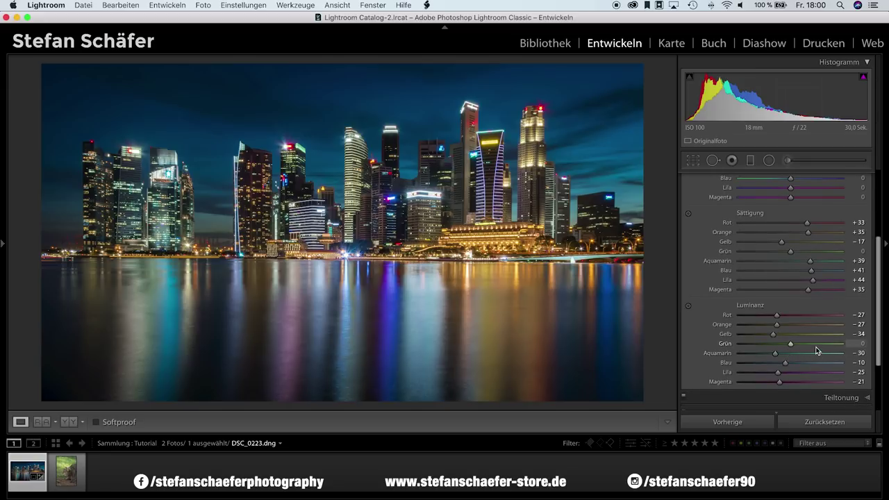
{"action": "scroll", "coordinate": [792, 356], "scroll_direction": "down", "scroll_amount": 3}
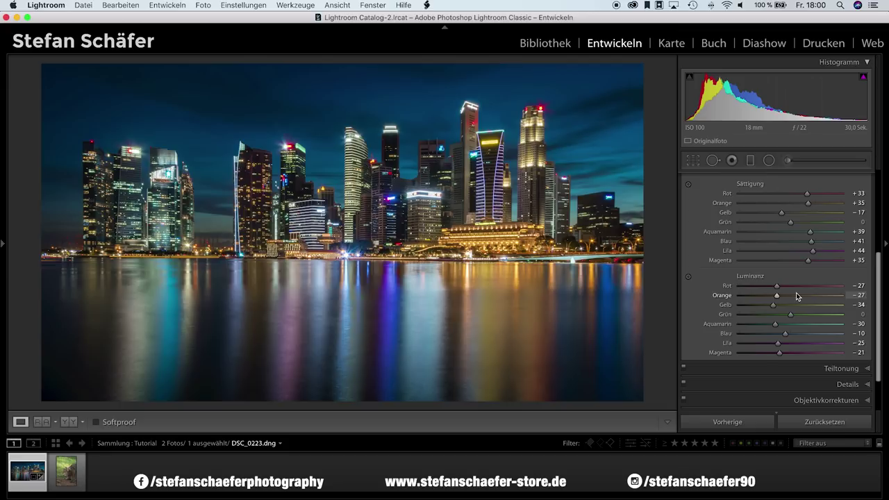
{"action": "scroll", "coordinate": [796, 292], "scroll_direction": "up", "scroll_amount": 5}
{"action": "scroll", "coordinate": [795, 294], "scroll_direction": "up", "scroll_amount": 4}
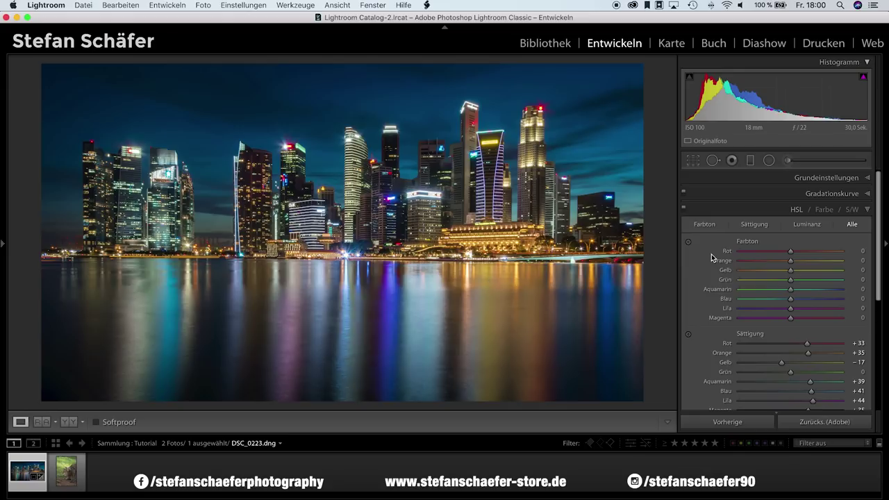
{"action": "key", "text": "backslash"}
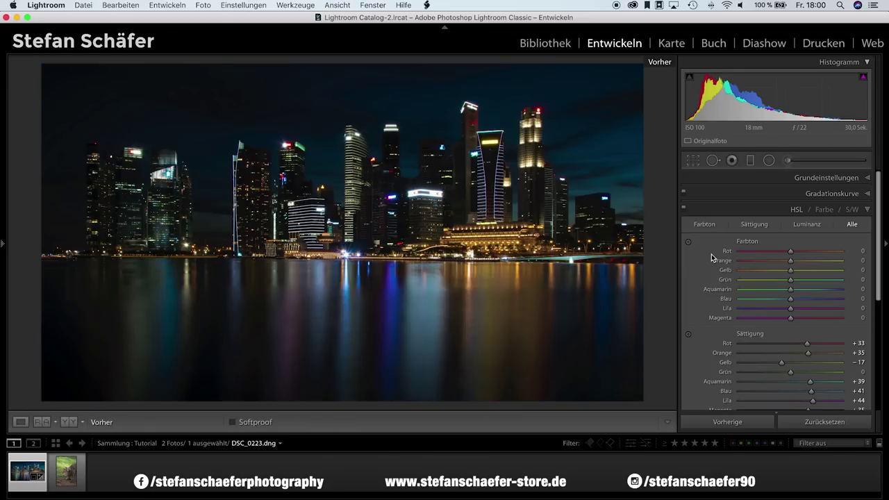
{"action": "key", "text": "shift"}
{"action": "key", "text": "backslash"}
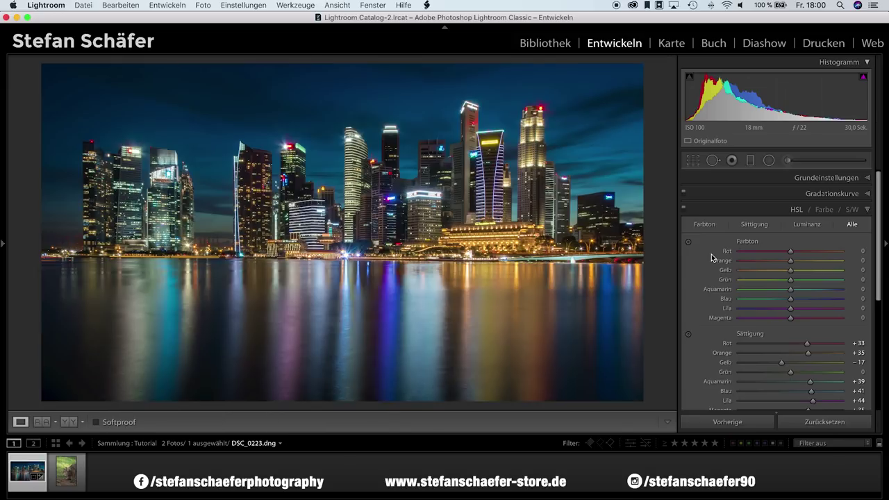
{"action": "key", "text": "backslash"}
{"action": "key", "text": "backslash"}
Step: Reset the HSL saturation sliders to zero, then set Blue +7 and Yellow −4
{"action": "mouse_move", "coordinate": [798, 344]}
{"action": "left_mouse_down"}
{"action": "mouse_move", "coordinate": [786, 343]}
{"action": "mouse_move", "coordinate": [797, 353]}
{"action": "left_mouse_up"}
{"action": "mouse_move", "coordinate": [811, 391]}
{"action": "left_mouse_down"}
{"action": "mouse_move", "coordinate": [798, 392]}
{"action": "mouse_move", "coordinate": [798, 401]}
{"action": "left_mouse_up"}
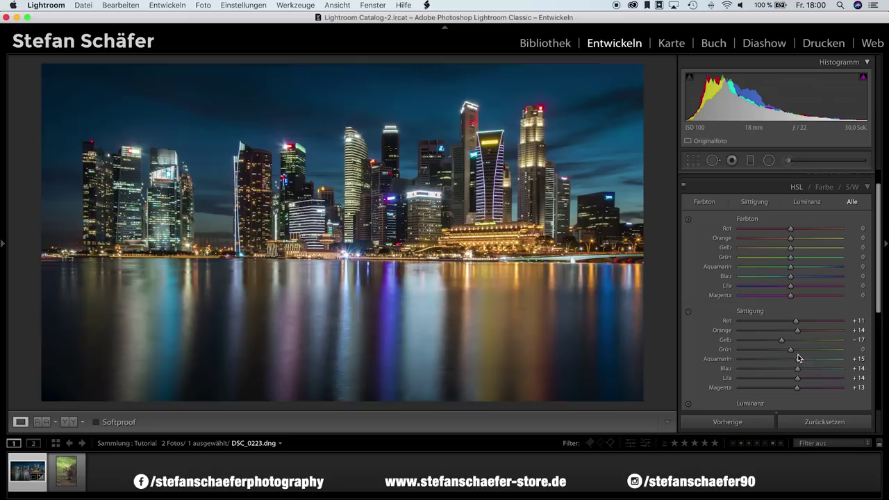
{"action": "double_click", "coordinate": [725, 322]}
{"action": "double_click", "coordinate": [721, 330]}
{"action": "double_click", "coordinate": [719, 358]}
{"action": "double_click", "coordinate": [723, 368]}
{"action": "double_click", "coordinate": [723, 378]}
{"action": "double_click", "coordinate": [721, 388]}
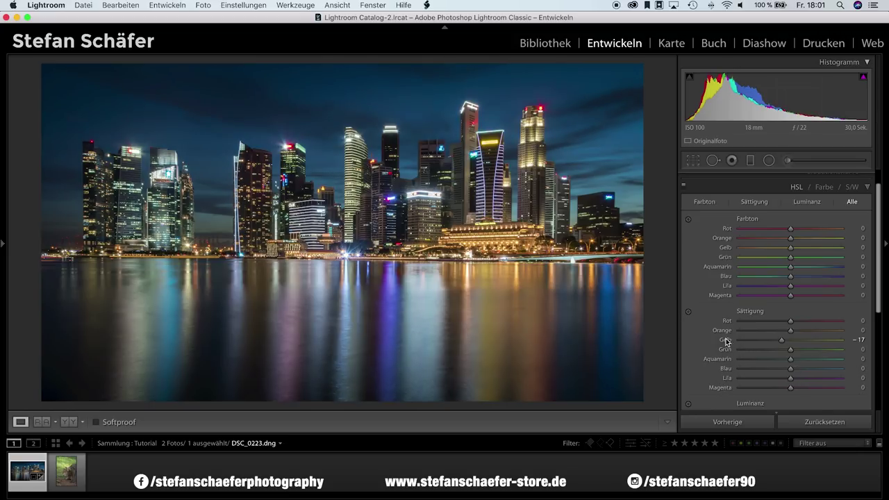
{"action": "left_click_drag", "start_coordinate": [792, 369], "coordinate": [796, 373]}
{"action": "left_click_drag", "start_coordinate": [783, 341], "coordinate": [790, 344]}
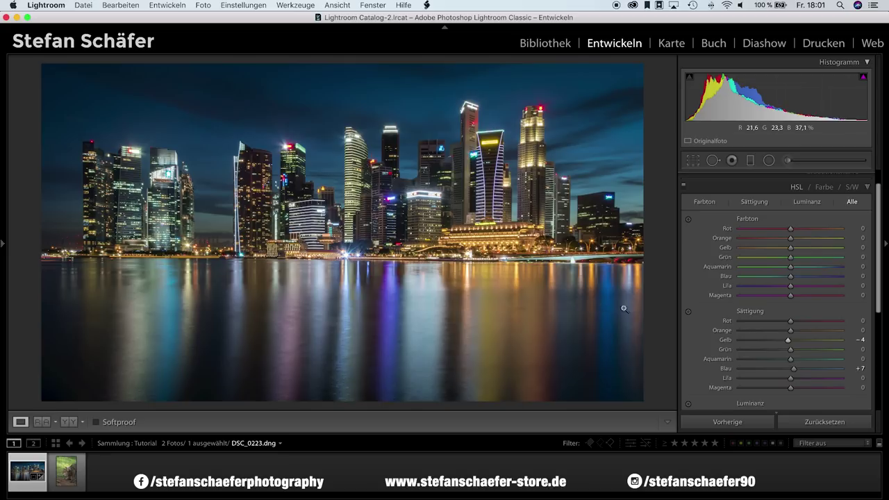
Step: Raise the Luminance of Blue, Purple, Magenta, Yellow, Orange and Red
{"action": "scroll", "coordinate": [788, 356], "scroll_direction": "down", "scroll_amount": 3}
{"action": "scroll", "coordinate": [787, 357], "scroll_direction": "down", "scroll_amount": 2}
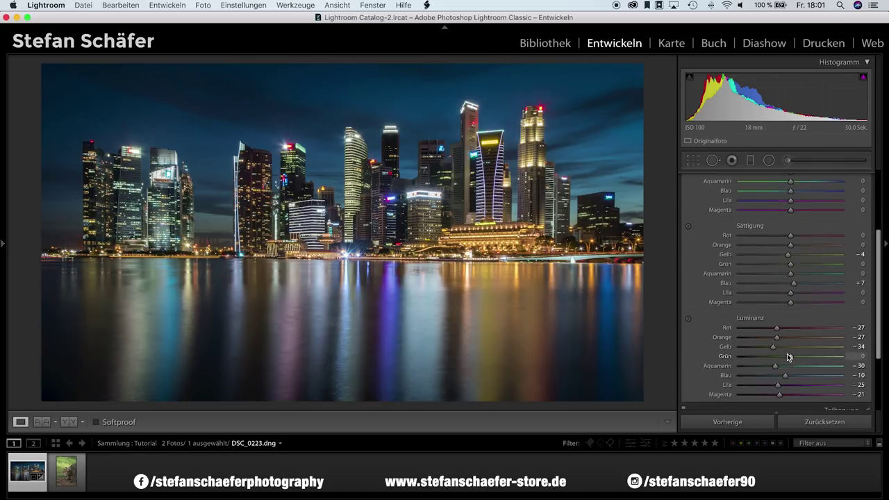
{"action": "left_click_drag", "start_coordinate": [783, 371], "coordinate": [792, 369]}
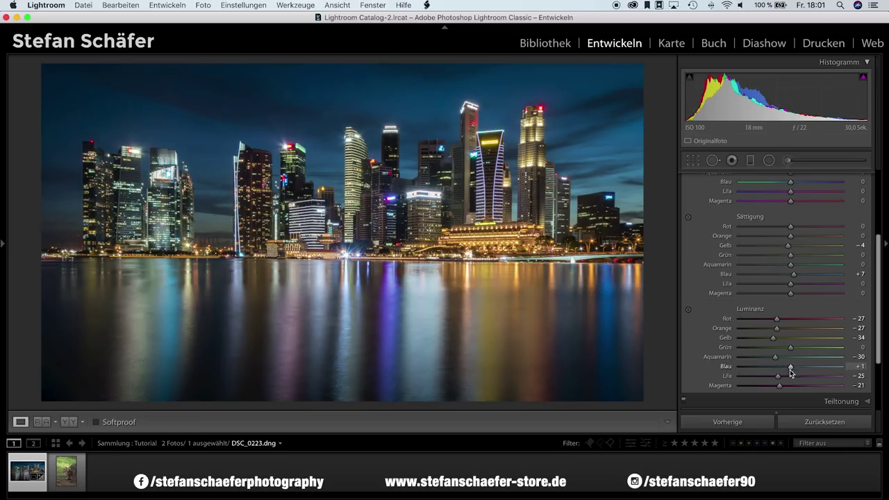
{"action": "left_click", "coordinate": [787, 376]}
{"action": "left_click", "coordinate": [785, 385]}
{"action": "left_click", "coordinate": [780, 338]}
{"action": "left_click", "coordinate": [782, 328]}
{"action": "left_click", "coordinate": [784, 319]}
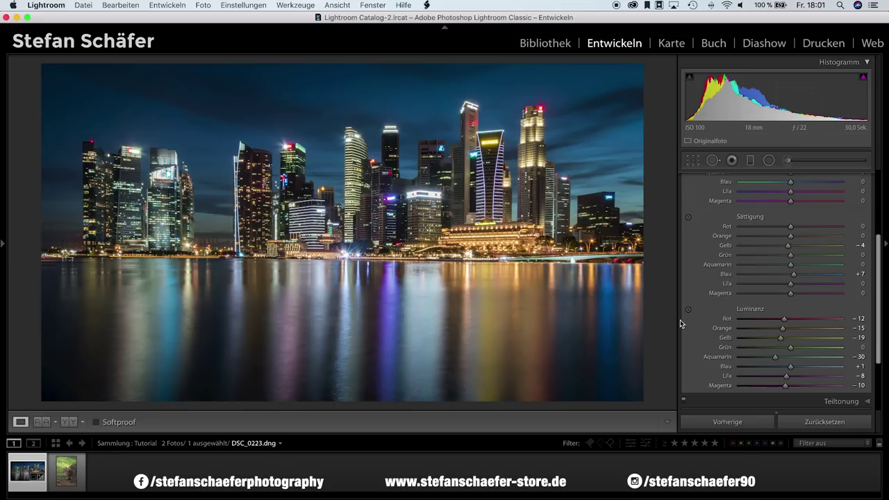
{"action": "scroll", "coordinate": [818, 273], "scroll_direction": "down", "scroll_amount": 5}
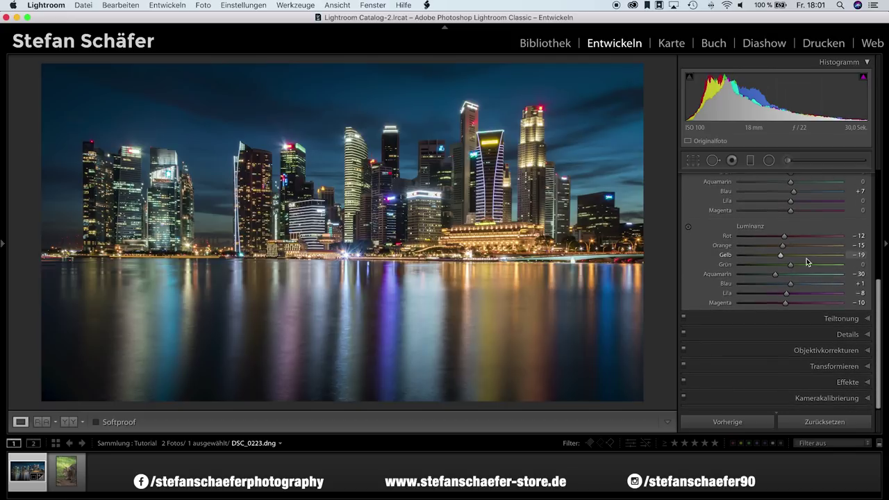
{"action": "scroll", "coordinate": [806, 259], "scroll_direction": "up", "scroll_amount": 2}
{"action": "scroll", "coordinate": [808, 255], "scroll_direction": "up", "scroll_amount": 2}
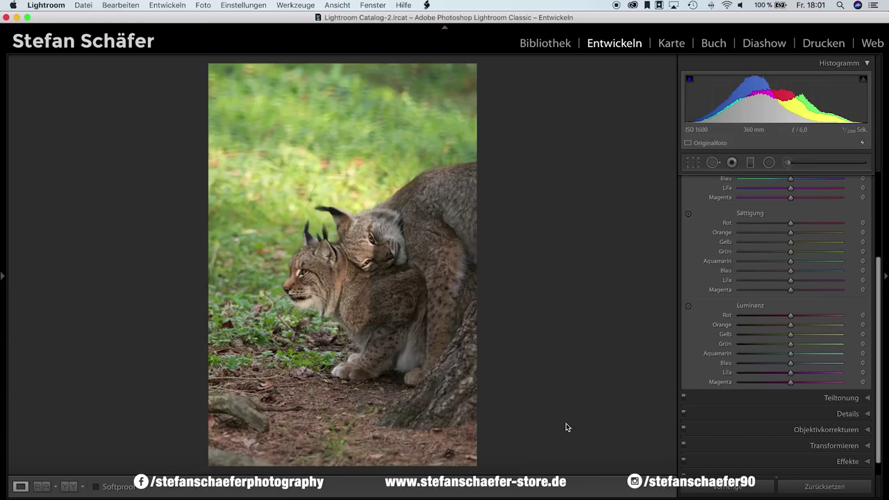
Step: Scroll the Develop panels back to the top on the lynx photo
{"action": "scroll", "coordinate": [723, 352], "scroll_direction": "down", "scroll_amount": 3}
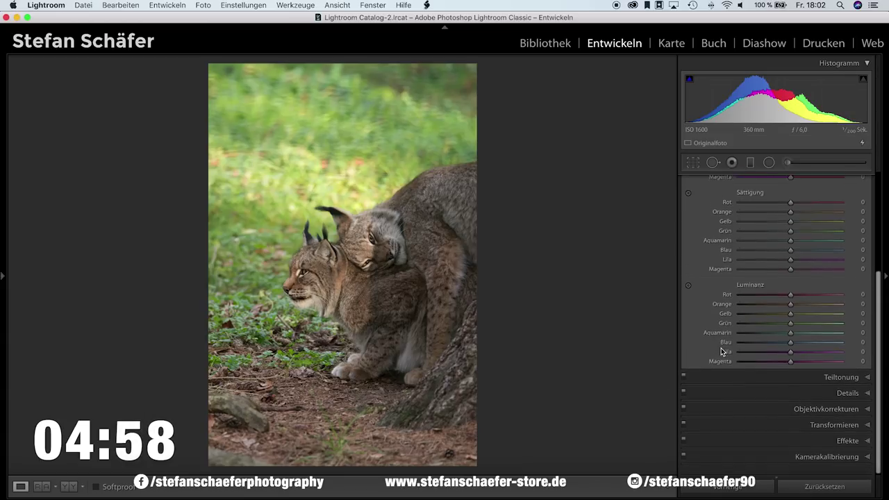
{"action": "scroll", "coordinate": [726, 348], "scroll_direction": "up", "scroll_amount": 3}
{"action": "scroll", "coordinate": [764, 243], "scroll_direction": "up", "scroll_amount": 2}
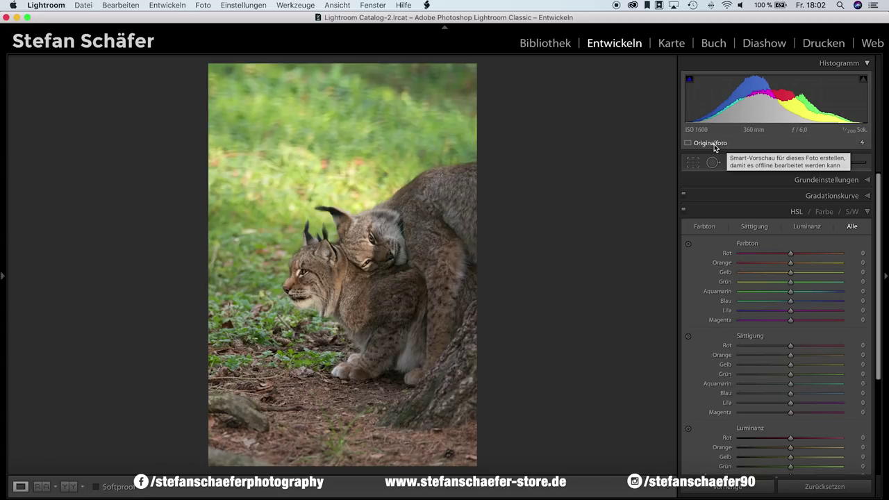
Step: Open Basic and set Shadows −56, Highlights +28 and Blacks −6 on the lynx photo
{"action": "left_click", "coordinate": [808, 184]}
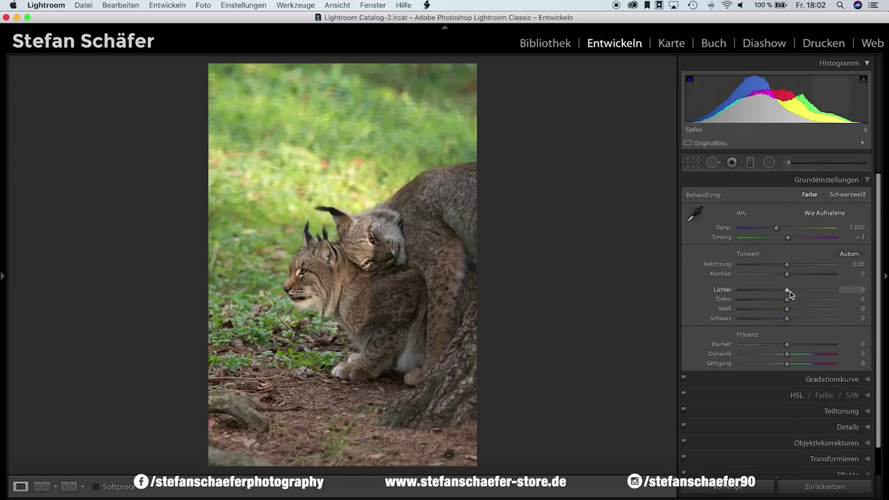
{"action": "mouse_move", "coordinate": [788, 301]}
{"action": "left_mouse_down"}
{"action": "mouse_move", "coordinate": [797, 302]}
{"action": "mouse_move", "coordinate": [762, 302]}
{"action": "left_mouse_up"}
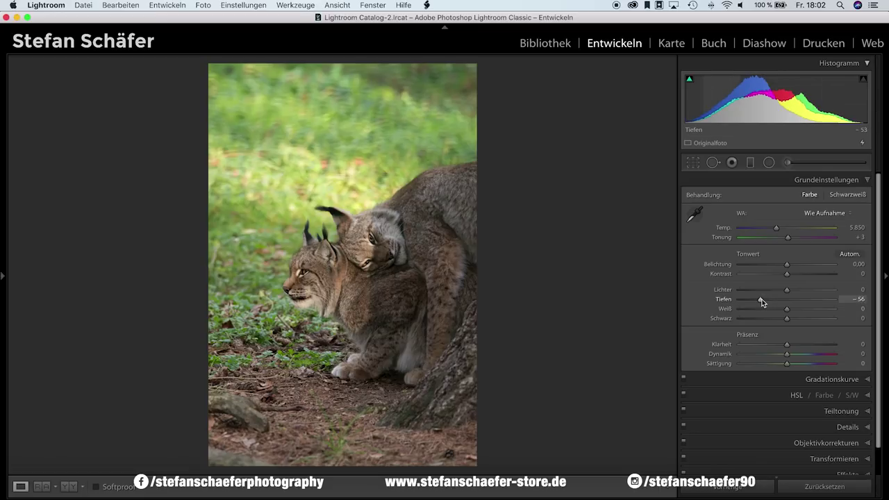
{"action": "scroll", "coordinate": [791, 292], "scroll_direction": "down", "scroll_amount": 1}
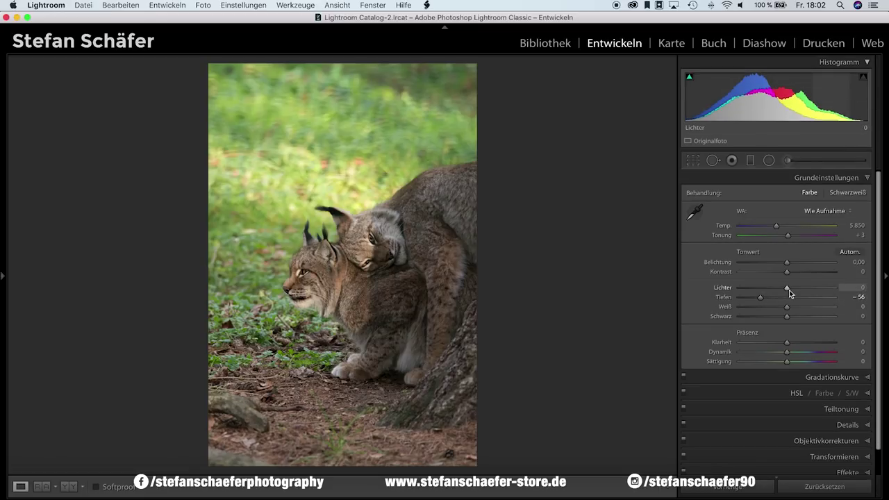
{"action": "mouse_move", "coordinate": [788, 289]}
{"action": "left_mouse_down"}
{"action": "mouse_move", "coordinate": [800, 289]}
{"action": "mouse_move", "coordinate": [794, 274]}
{"action": "left_mouse_up"}
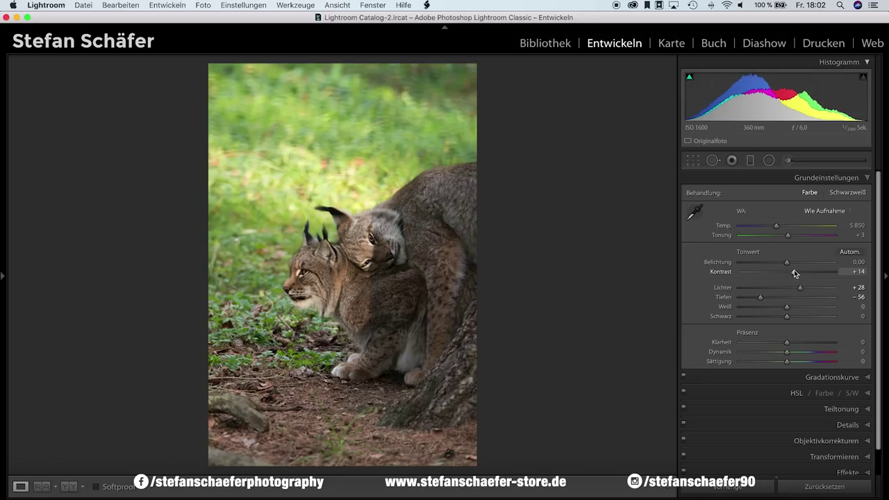
{"action": "left_click_drag", "start_coordinate": [787, 319], "coordinate": [798, 309]}
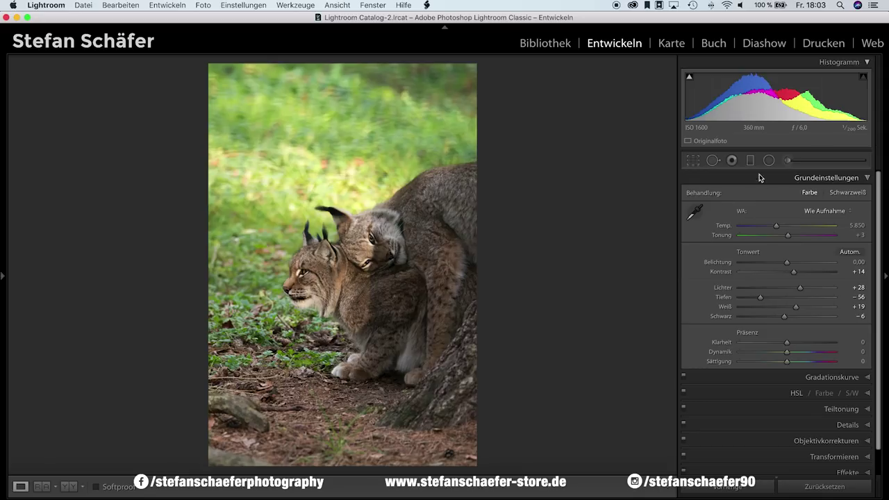
Step: Crop the lynx photo to 4 x 5 / 8 x 10, shifting it up to trim top and bottom
{"action": "left_click", "coordinate": [692, 161]}
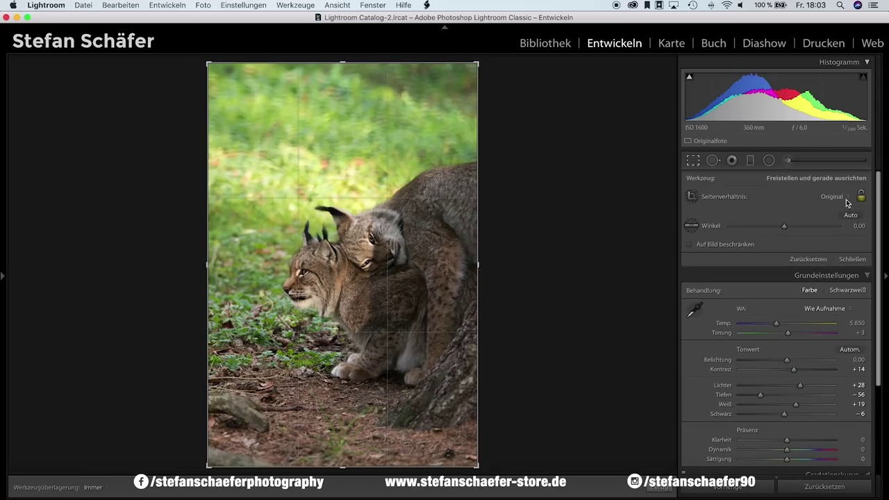
{"action": "left_click", "coordinate": [844, 199]}
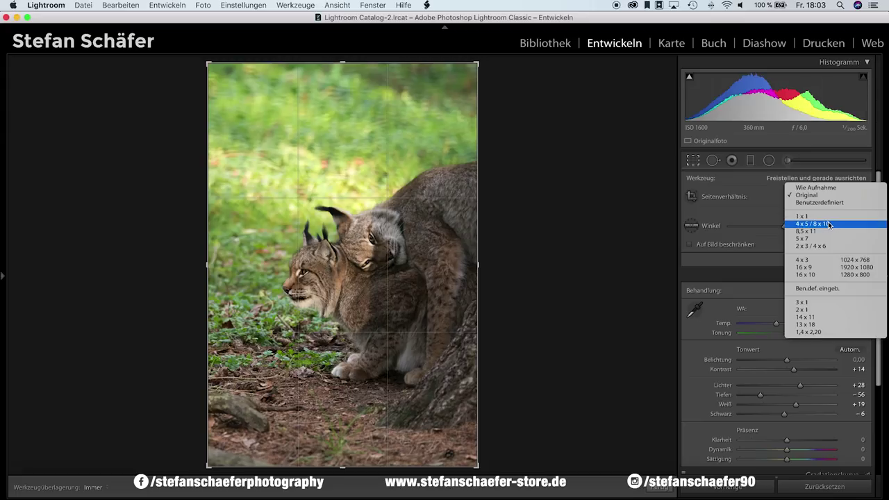
{"action": "left_click", "coordinate": [827, 224]}
{"action": "left_click_drag", "start_coordinate": [386, 255], "coordinate": [389, 251]}
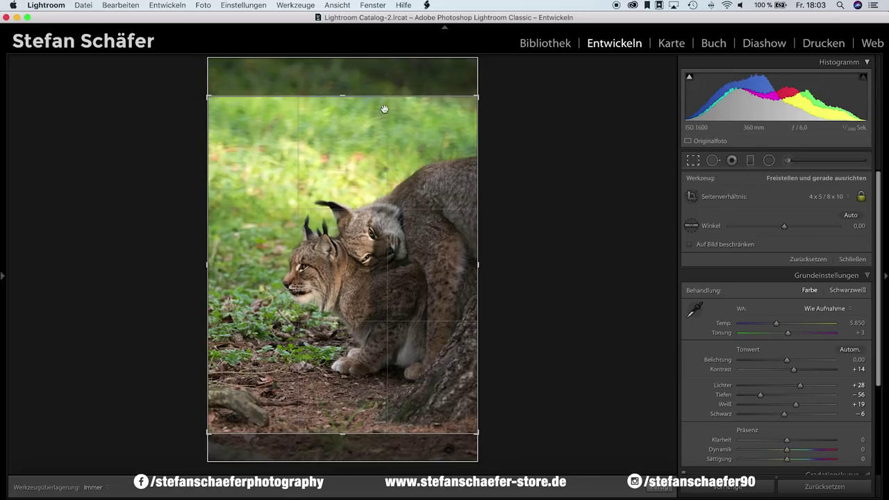
{"action": "left_click_drag", "start_coordinate": [384, 206], "coordinate": [385, 203]}
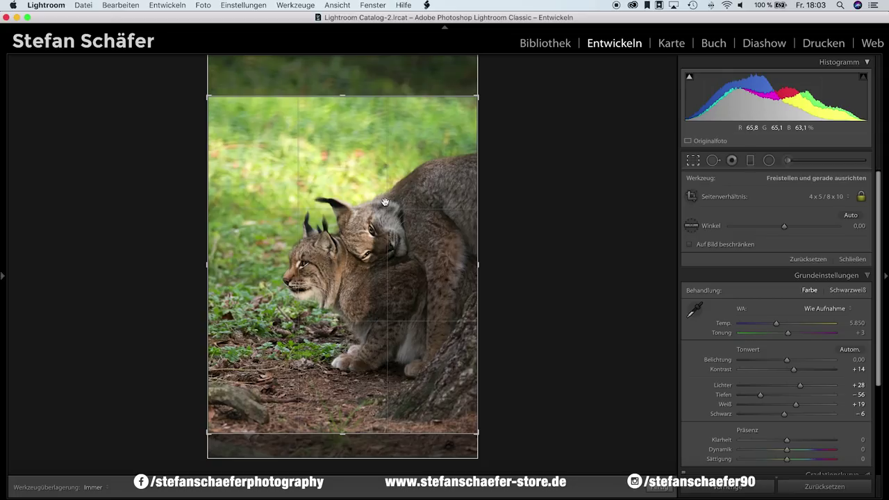
{"action": "key", "text": "Return"}
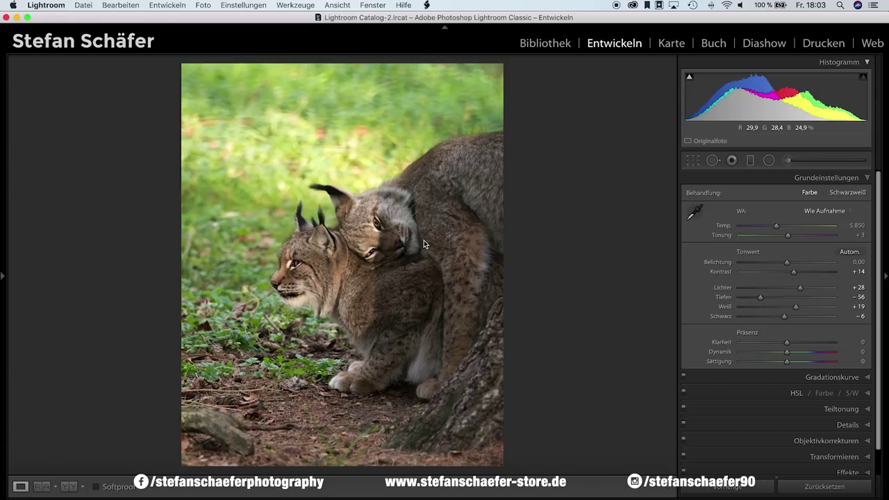
Step: Inspect the lynx faces zoomed in, then raise Clarity to +10
{"action": "left_click", "coordinate": [376, 235]}
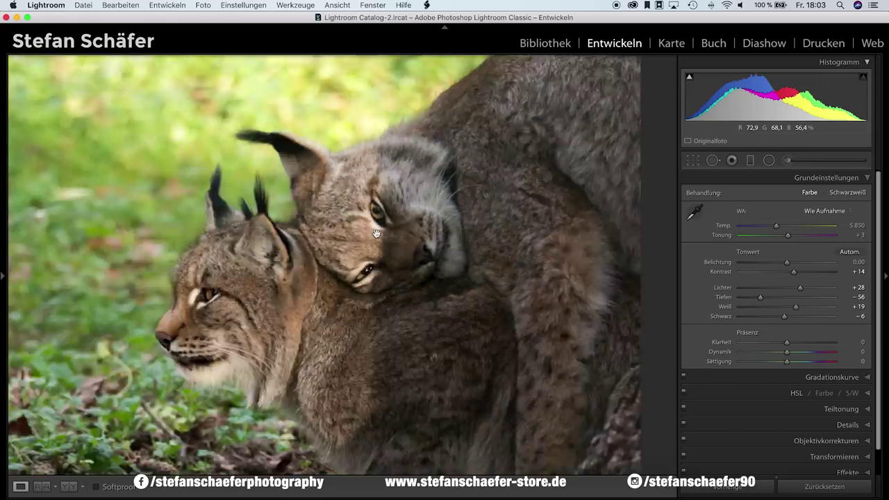
{"action": "left_click", "coordinate": [395, 275]}
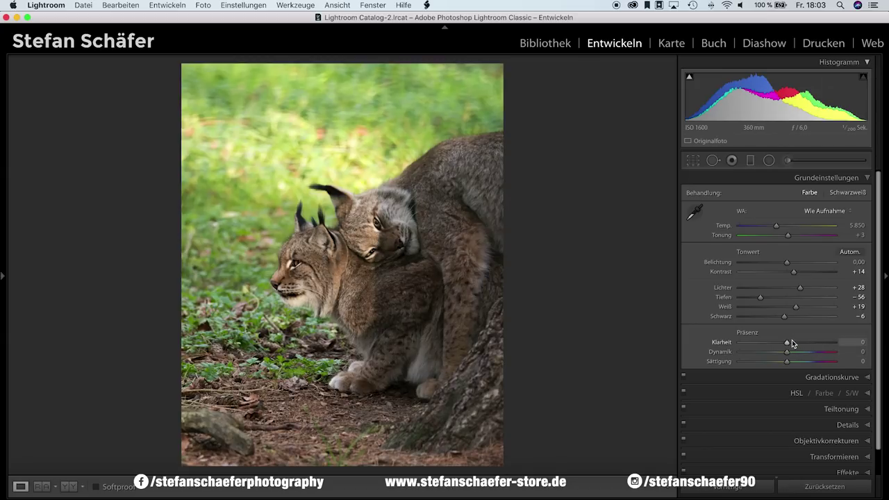
{"action": "left_click_drag", "start_coordinate": [791, 344], "coordinate": [796, 345]}
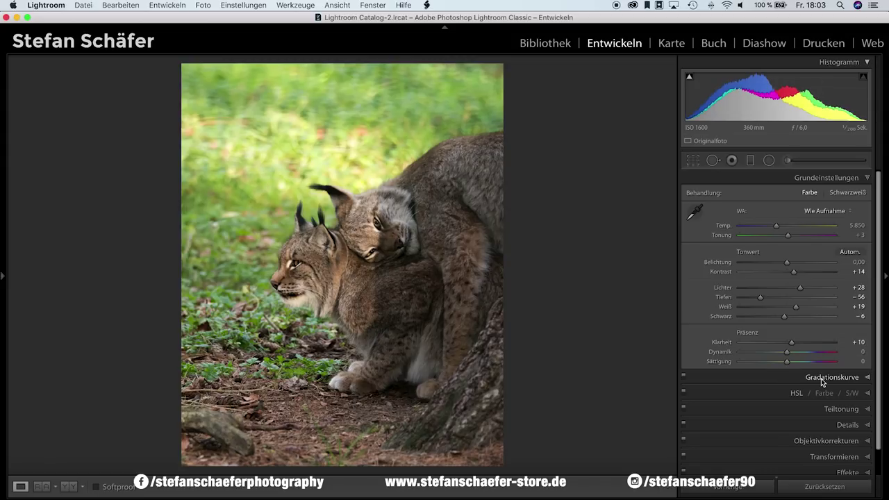
Step: Shift the HSL hues: Green to −46 and Yellow to −13
{"action": "scroll", "coordinate": [821, 379], "scroll_direction": "down", "scroll_amount": 1}
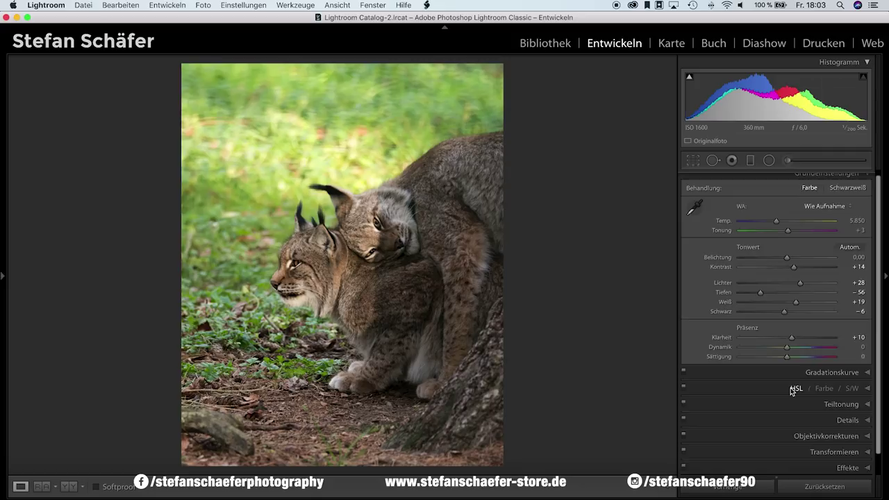
{"action": "left_click", "coordinate": [795, 388]}
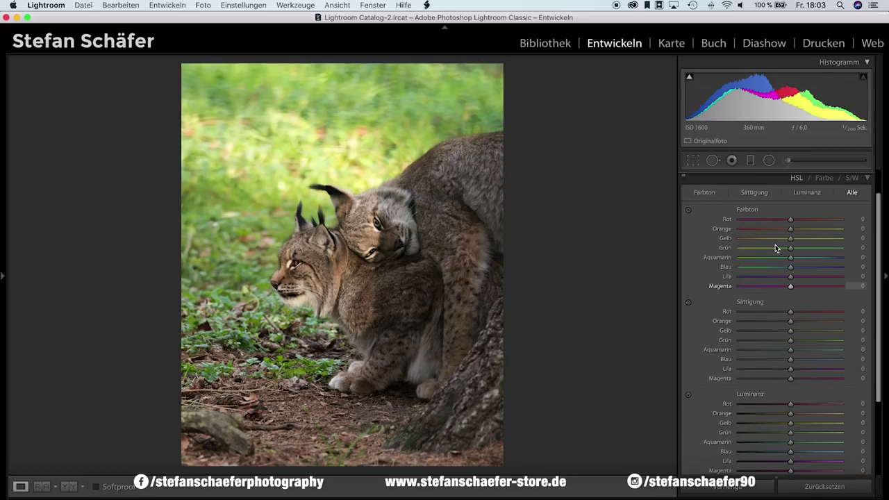
{"action": "left_click_drag", "start_coordinate": [791, 249], "coordinate": [774, 248]}
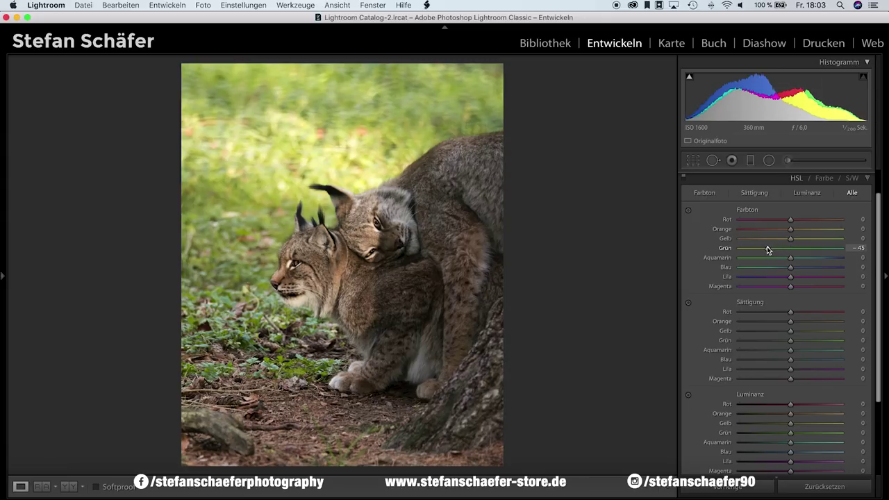
{"action": "left_click_drag", "start_coordinate": [791, 239], "coordinate": [786, 240]}
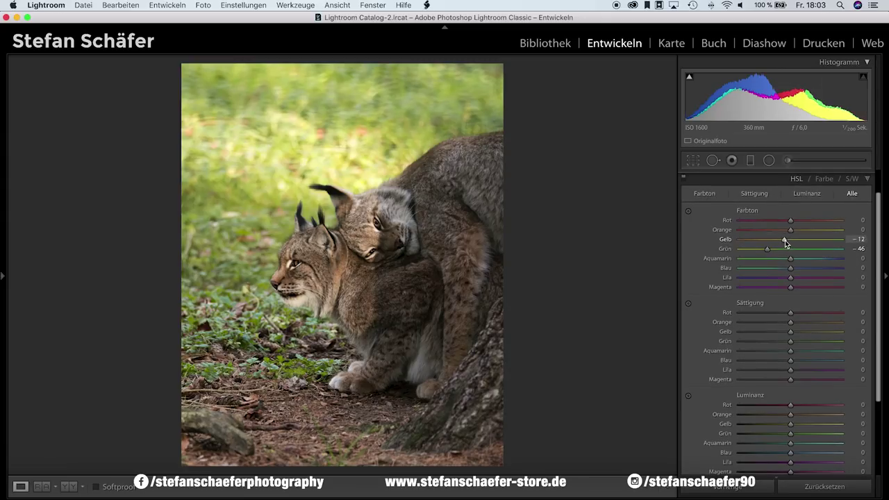
{"action": "scroll", "coordinate": [771, 263], "scroll_direction": "down", "scroll_amount": 1}
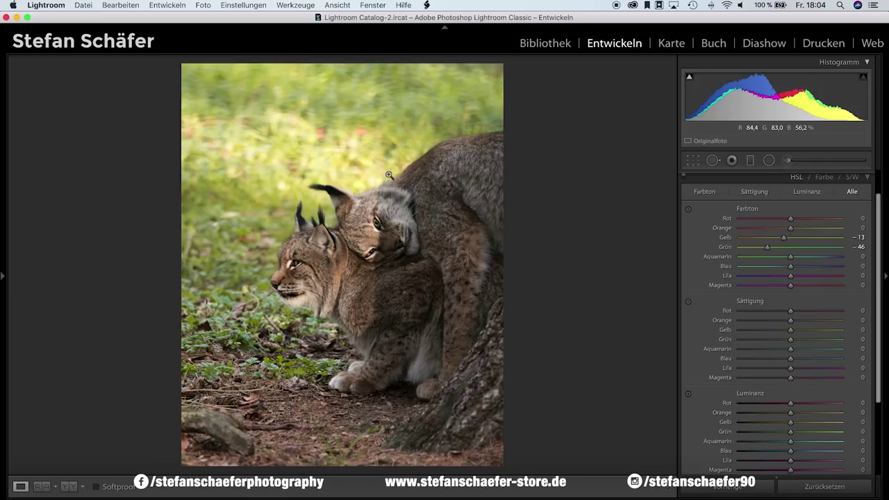
{"action": "scroll", "coordinate": [814, 252], "scroll_direction": "down", "scroll_amount": 1}
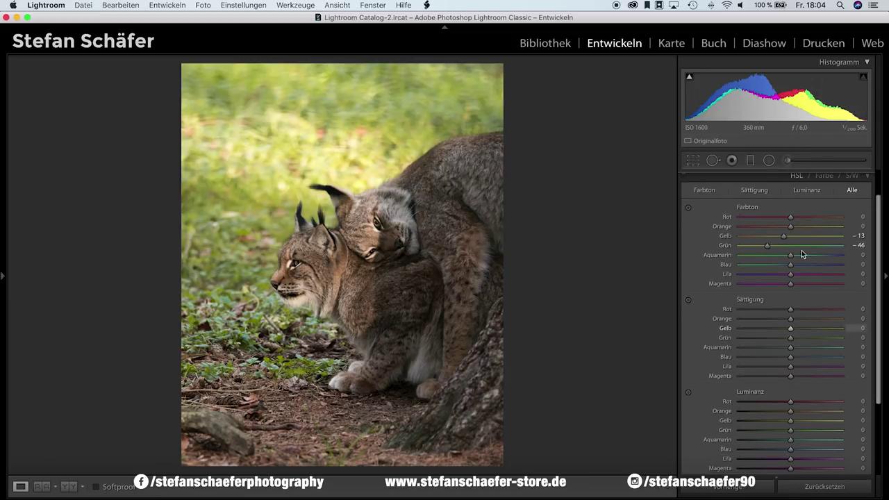
Step: Place an inverted radial filter over the lynx heads with Exposure +0.89 and feather 100
{"action": "key", "text": "shift+m"}
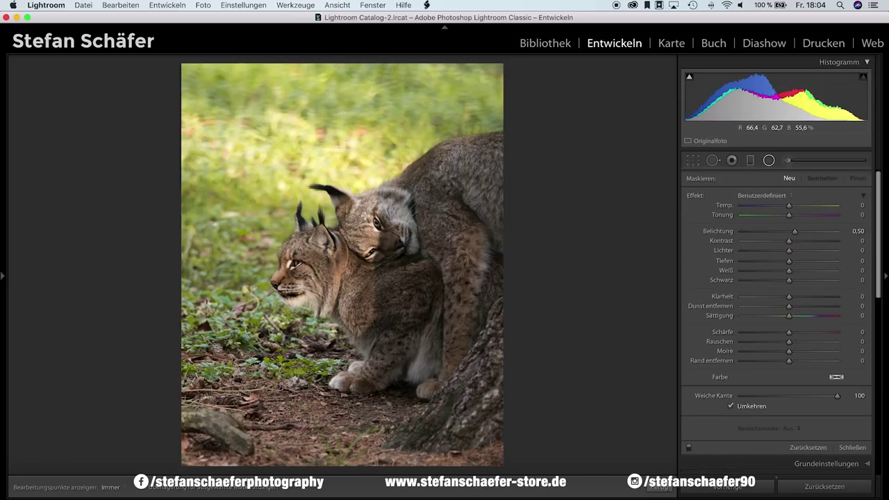
{"action": "left_click_drag", "start_coordinate": [355, 214], "coordinate": [471, 324]}
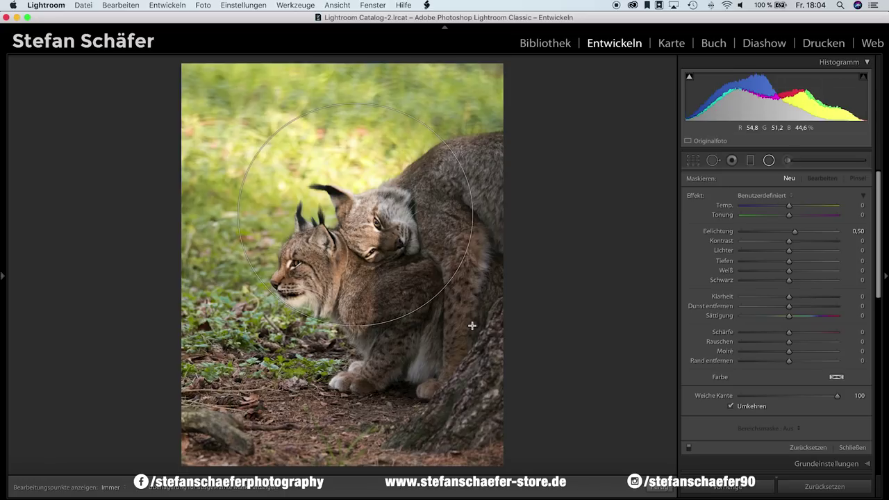
{"action": "left_click_drag", "start_coordinate": [355, 216], "coordinate": [398, 261]}
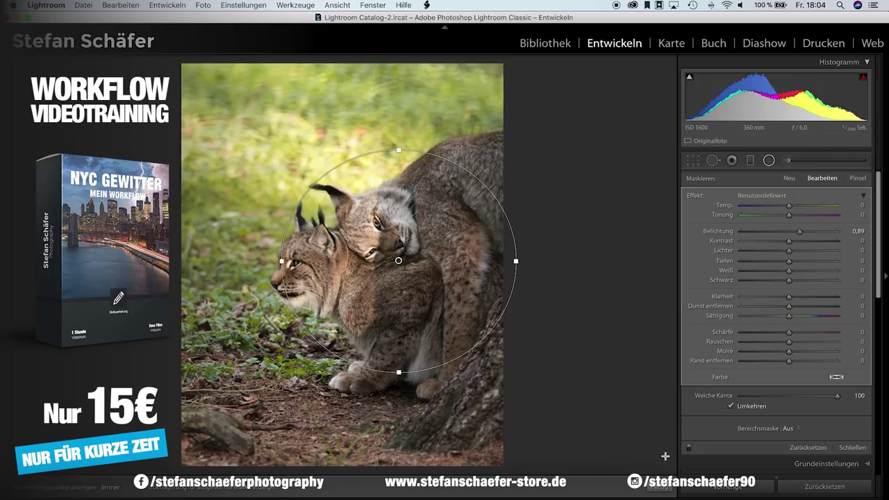
{"action": "left_click", "coordinate": [660, 486]}
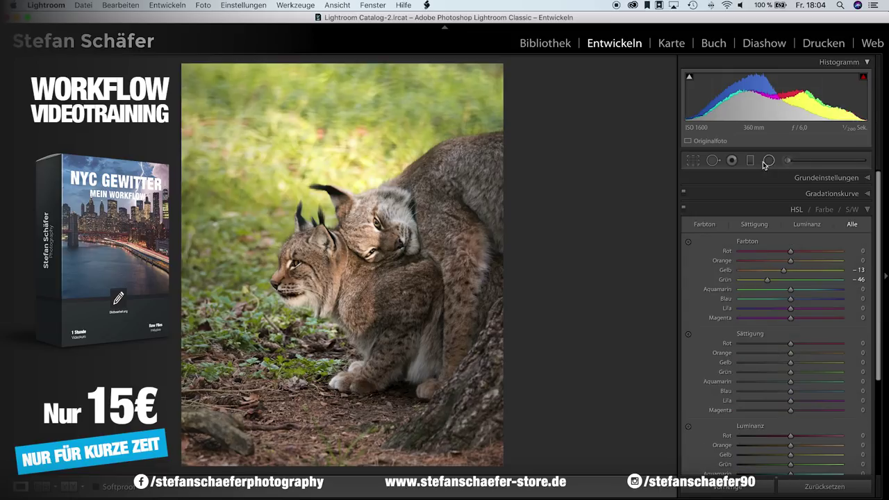
Step: Add a second radial filter around the lynxes, invert it, and darken the area outside them
{"action": "left_click", "coordinate": [768, 161]}
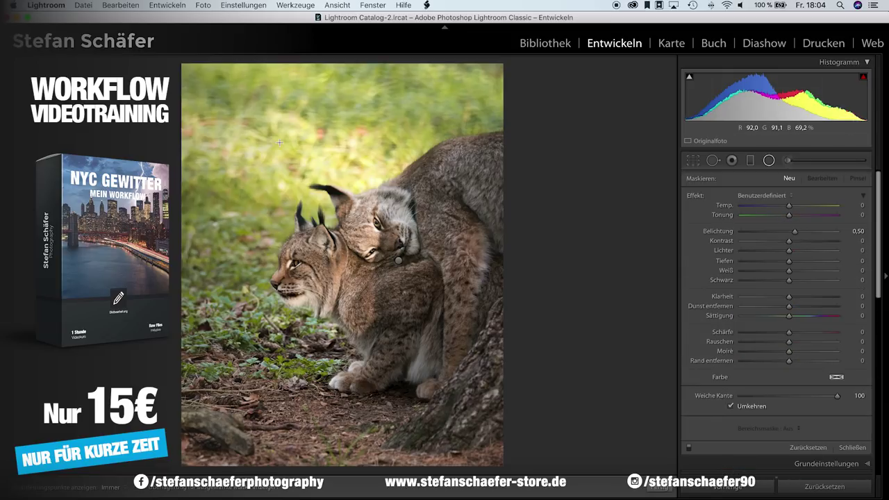
{"action": "left_click_drag", "start_coordinate": [279, 142], "coordinate": [332, 172]}
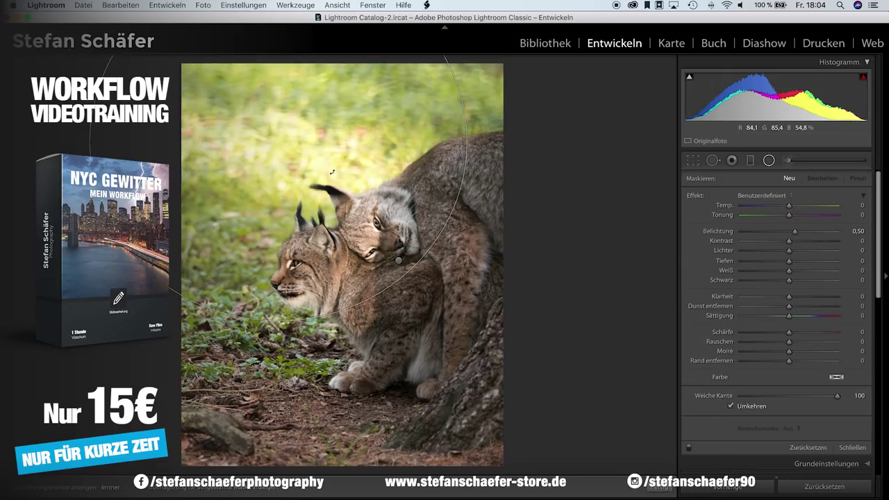
{"action": "left_click_drag", "start_coordinate": [278, 142], "coordinate": [358, 253]}
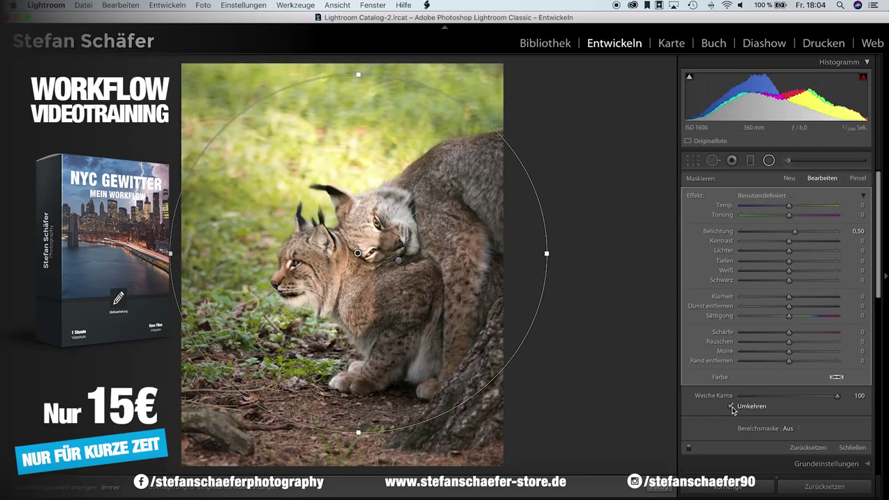
{"action": "left_click", "coordinate": [732, 406]}
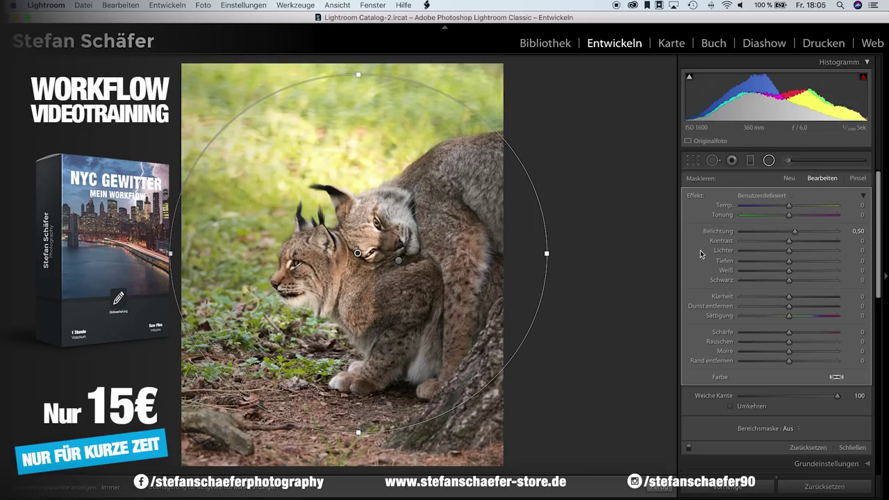
{"action": "left_click_drag", "start_coordinate": [795, 233], "coordinate": [781, 230]}
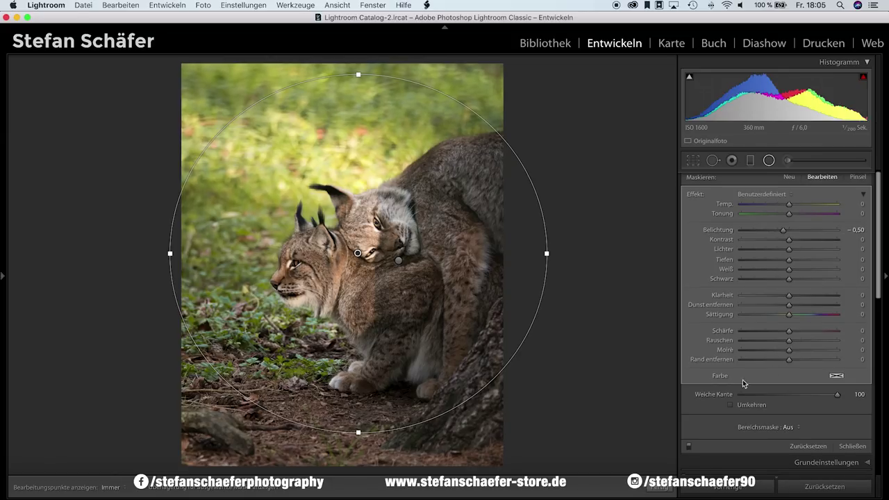
Step: Draw a new ellipse around the lynxes, stretch it over their heads, and raise exposure to about +1.7
{"action": "left_click_drag", "start_coordinate": [398, 261], "coordinate": [546, 262]}
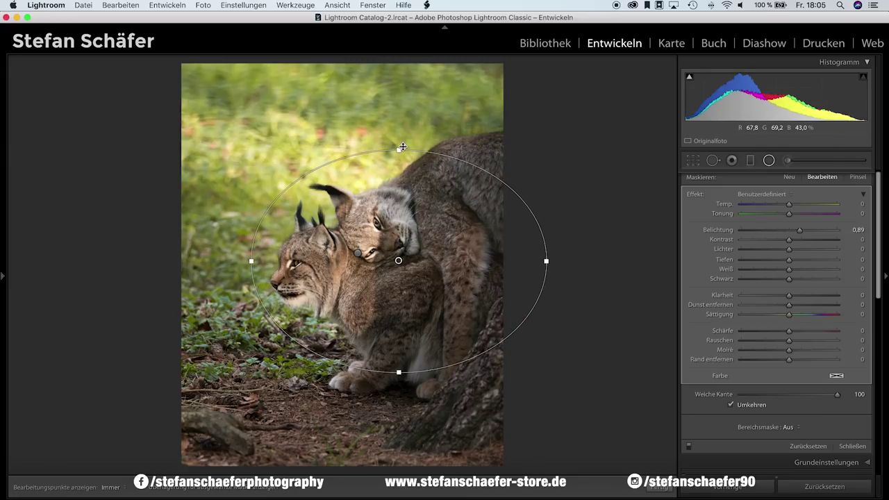
{"action": "left_click_drag", "start_coordinate": [401, 145], "coordinate": [401, 132]}
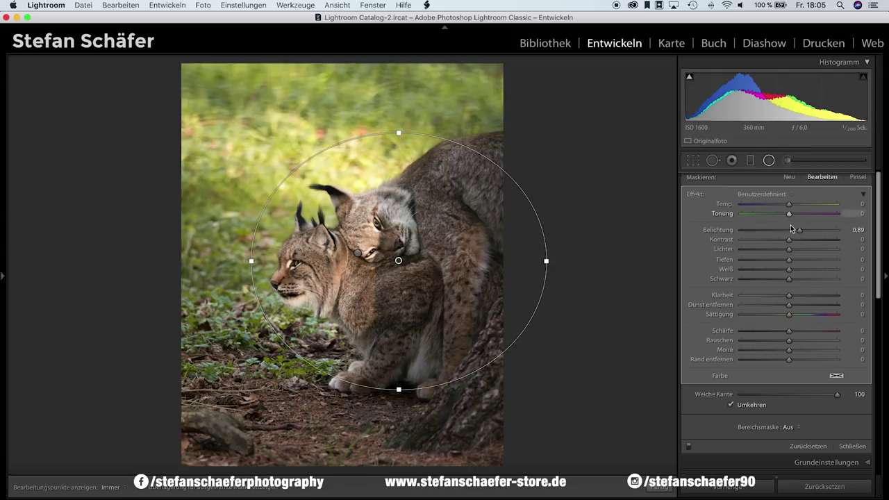
{"action": "left_click_drag", "start_coordinate": [805, 232], "coordinate": [812, 231]}
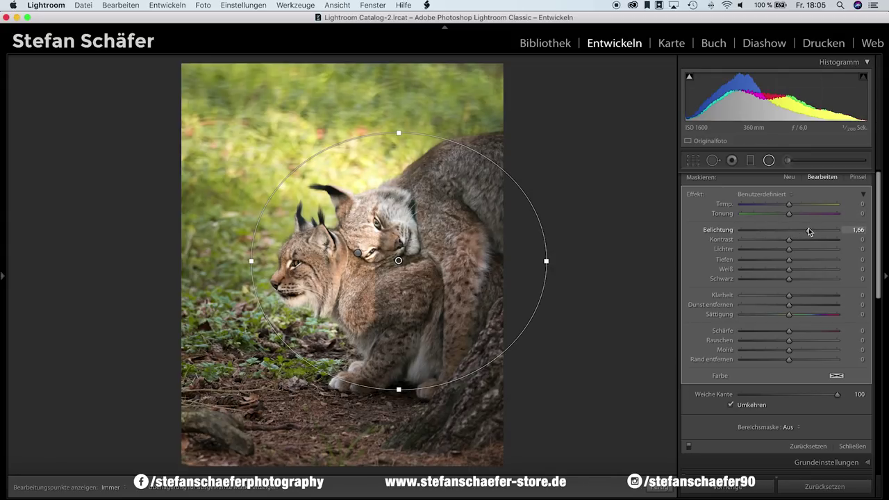
{"action": "left_click", "coordinate": [660, 486]}
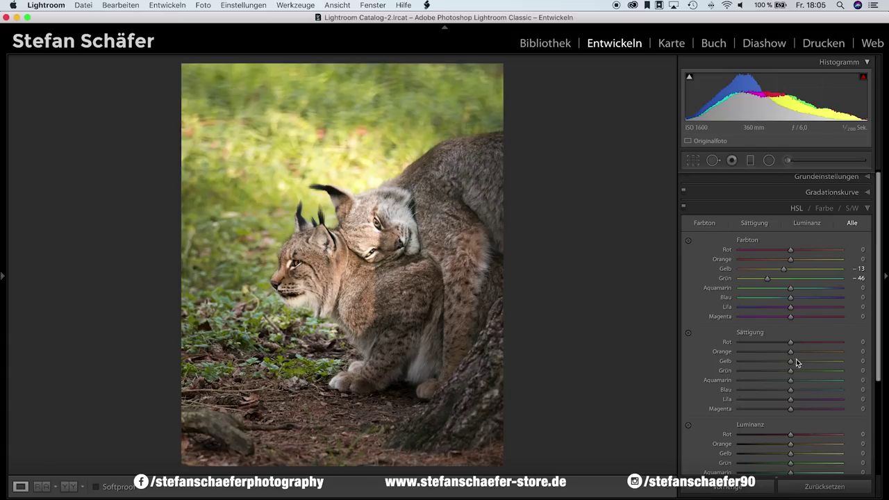
Step: Set sharpening Amount to 80 and Masking to 45, checking the lynx faces zoomed in
{"action": "scroll", "coordinate": [786, 363], "scroll_direction": "down", "scroll_amount": 3}
{"action": "scroll", "coordinate": [784, 366], "scroll_direction": "down", "scroll_amount": 3}
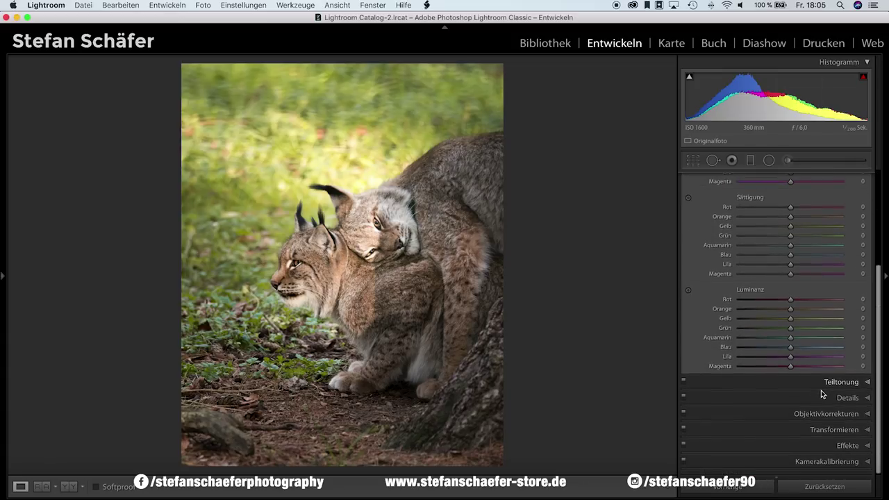
{"action": "left_click", "coordinate": [837, 398]}
{"action": "left_click_drag", "start_coordinate": [758, 358], "coordinate": [791, 358]}
{"action": "left_click", "coordinate": [362, 237]}
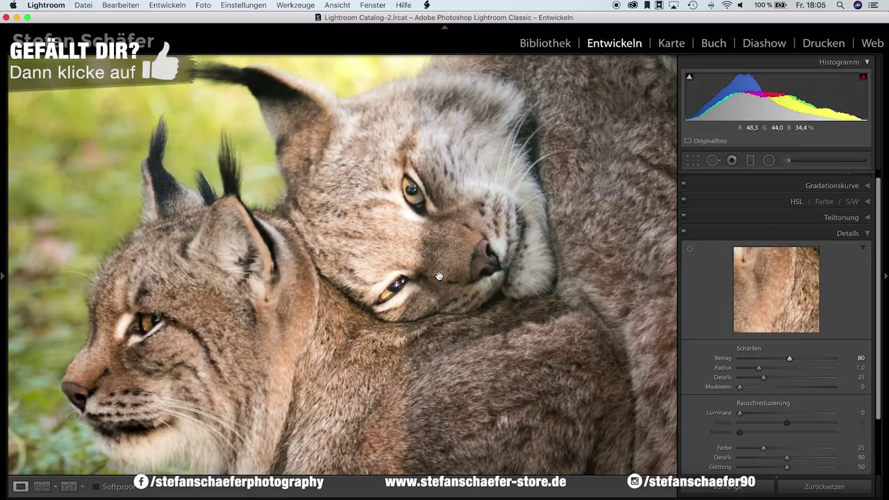
{"action": "left_click", "coordinate": [441, 275]}
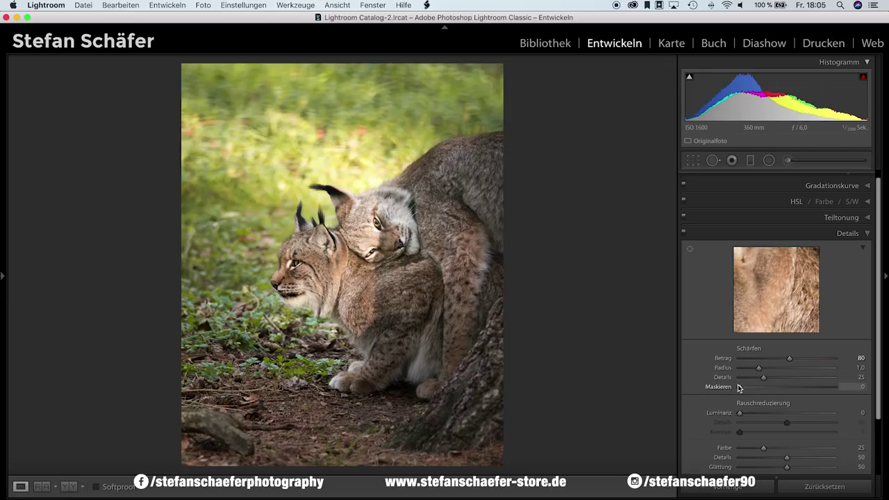
{"action": "left_click_drag", "start_coordinate": [739, 387], "coordinate": [783, 386]}
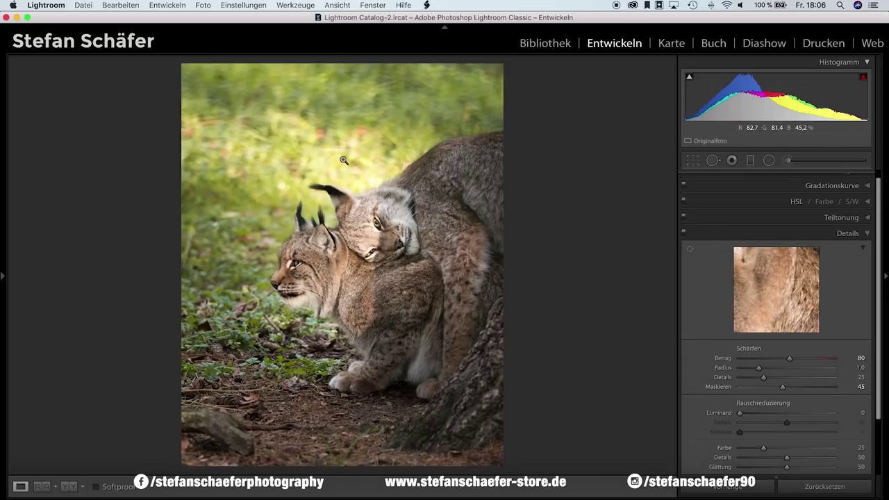
Step: Enable lens profile corrections and chromatic aberration removal
{"action": "scroll", "coordinate": [764, 411], "scroll_direction": "down", "scroll_amount": 1}
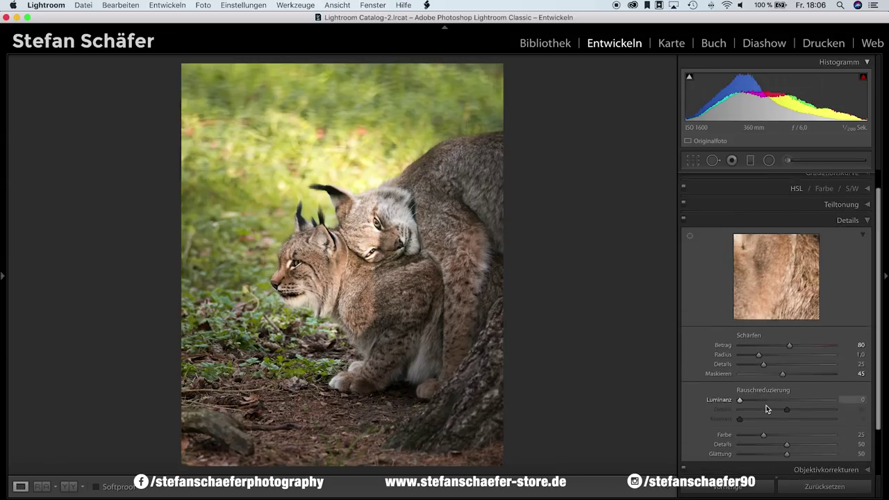
{"action": "scroll", "coordinate": [768, 409], "scroll_direction": "down", "scroll_amount": 5}
{"action": "left_click", "coordinate": [773, 411]}
{"action": "left_click", "coordinate": [730, 299]}
{"action": "left_click", "coordinate": [729, 290]}
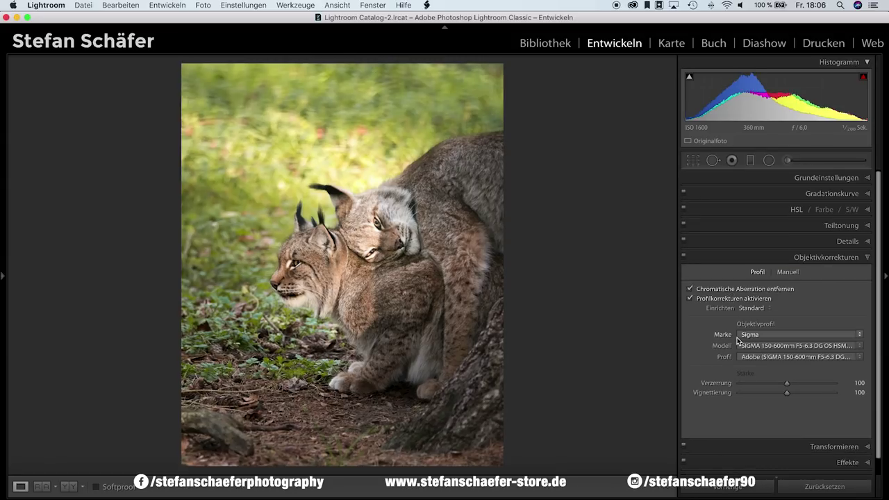
Step: Add a −14 vignette and +15 Dehaze, and warm the white balance to 6,471
{"action": "scroll", "coordinate": [785, 389], "scroll_direction": "down", "scroll_amount": 1}
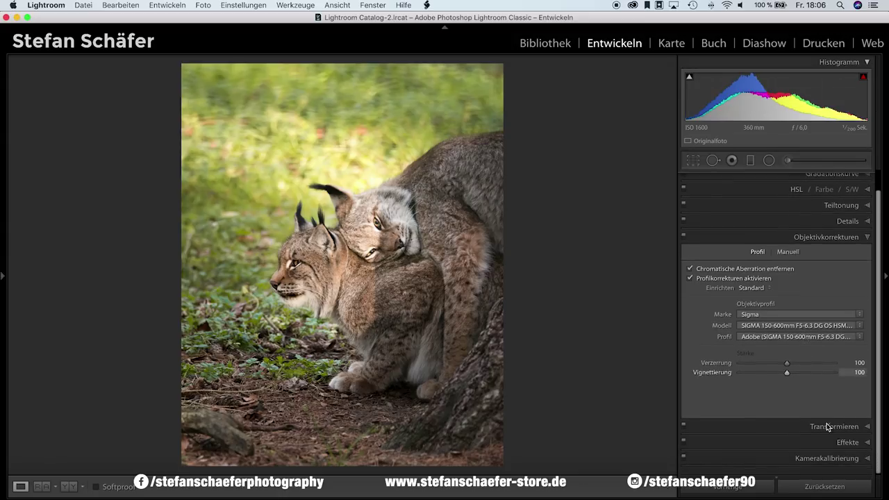
{"action": "left_click", "coordinate": [832, 446]}
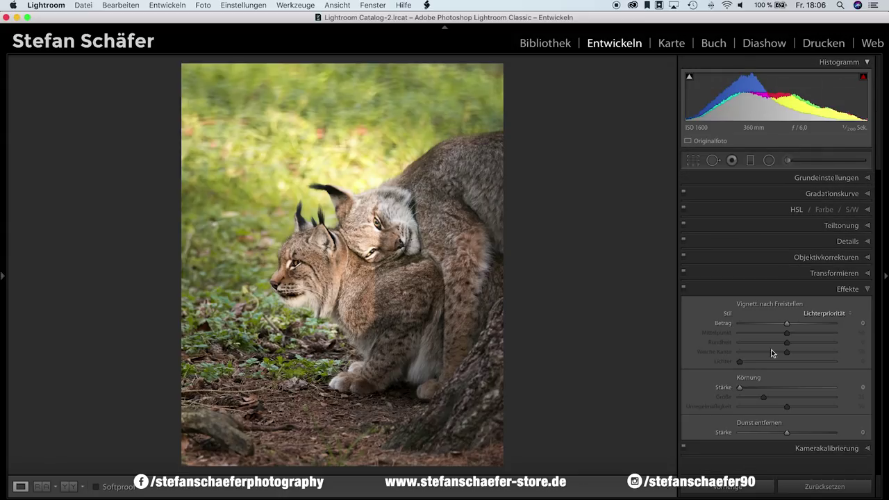
{"action": "left_click_drag", "start_coordinate": [787, 325], "coordinate": [780, 324]}
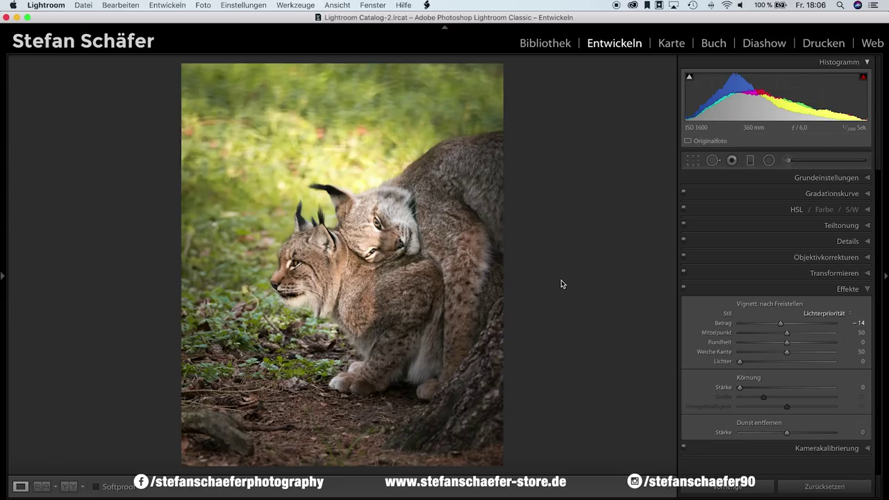
{"action": "left_click_drag", "start_coordinate": [793, 434], "coordinate": [796, 435]}
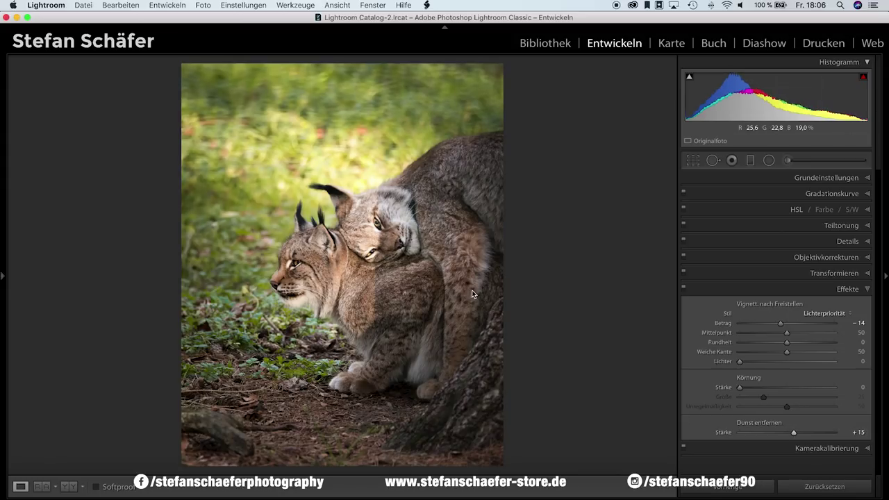
{"action": "left_click", "coordinate": [824, 179]}
{"action": "left_click_drag", "start_coordinate": [773, 223], "coordinate": [779, 228]}
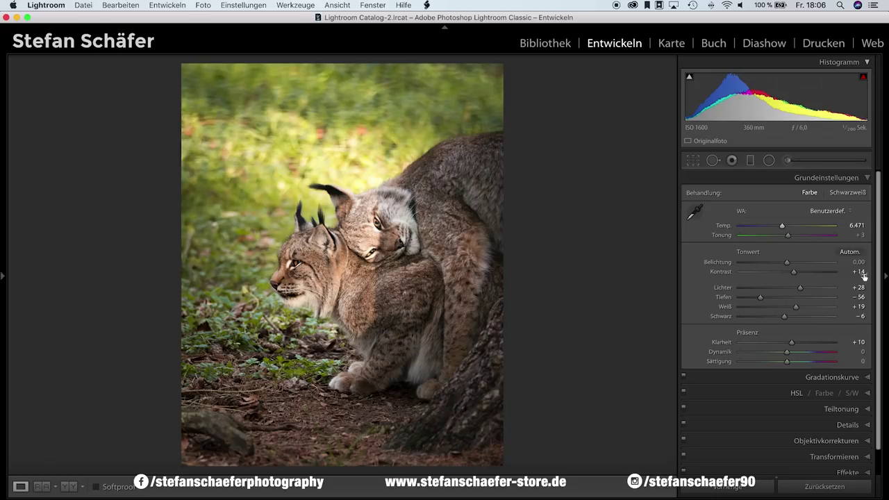
Step: Set Temp to 6,946, Contrast to +20 and Saturation to −3
{"action": "left_click_drag", "start_coordinate": [783, 226], "coordinate": [787, 228]}
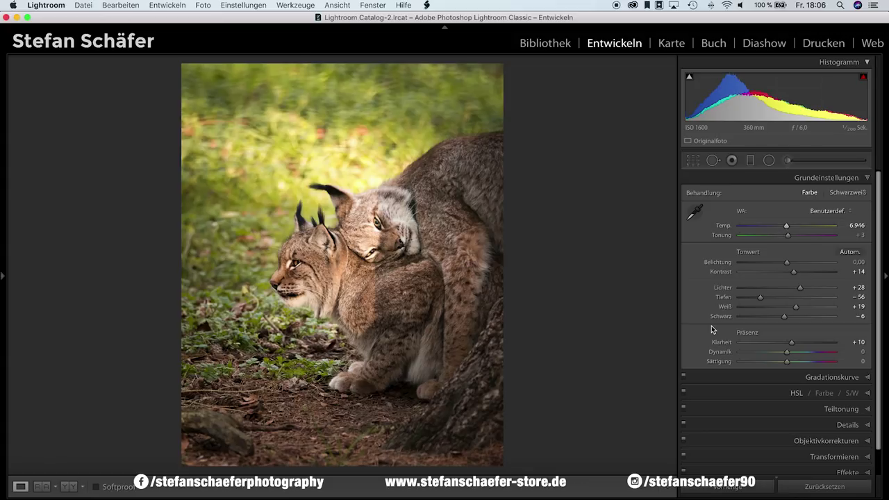
{"action": "left_click_drag", "start_coordinate": [796, 271], "coordinate": [798, 271]}
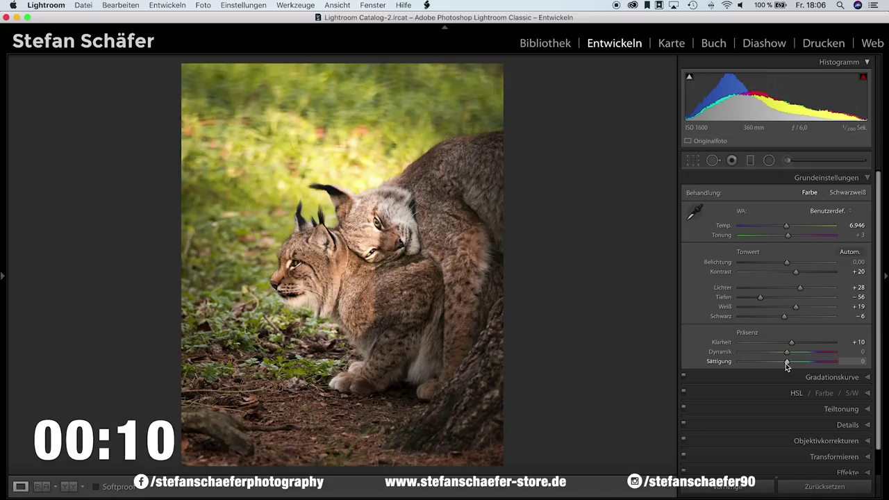
{"action": "left_click_drag", "start_coordinate": [786, 362], "coordinate": [784, 362]}
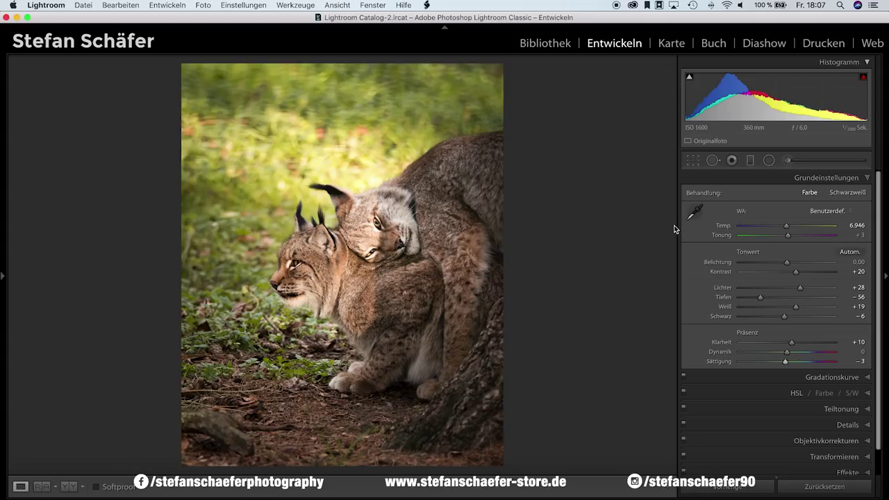
{"action": "key", "text": "shift"}
{"action": "key", "text": "backslash"}
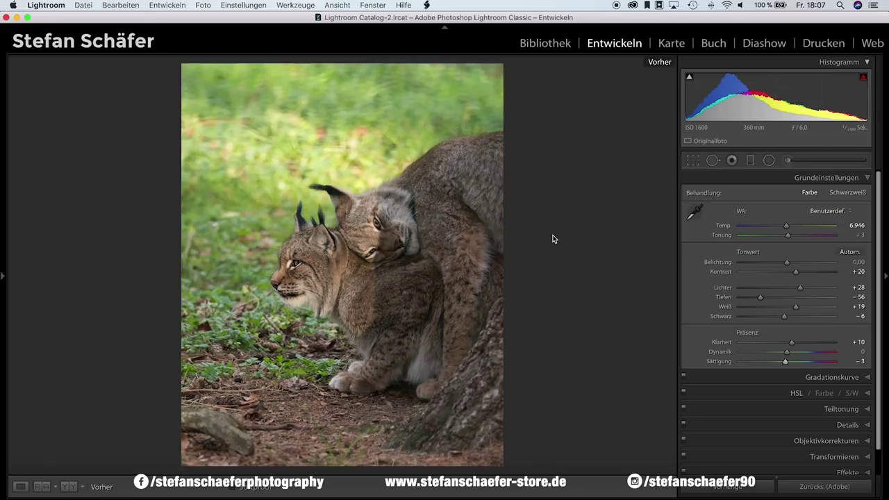
{"action": "key", "text": "backslash"}
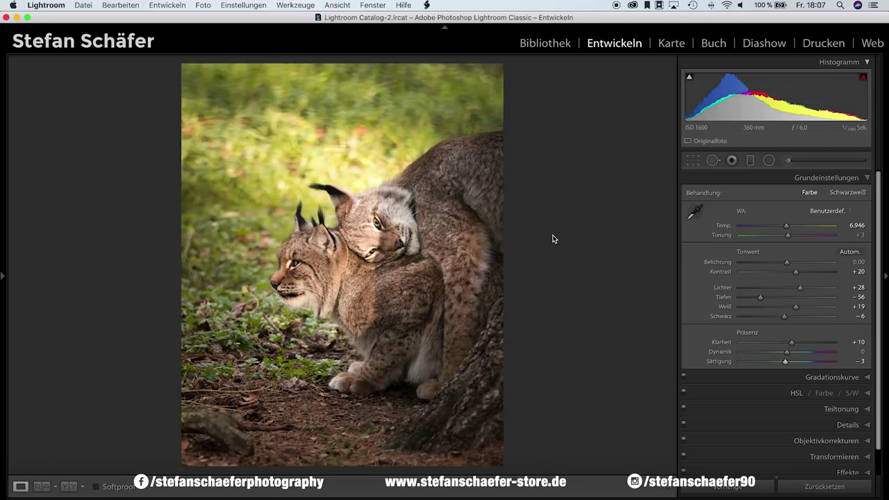